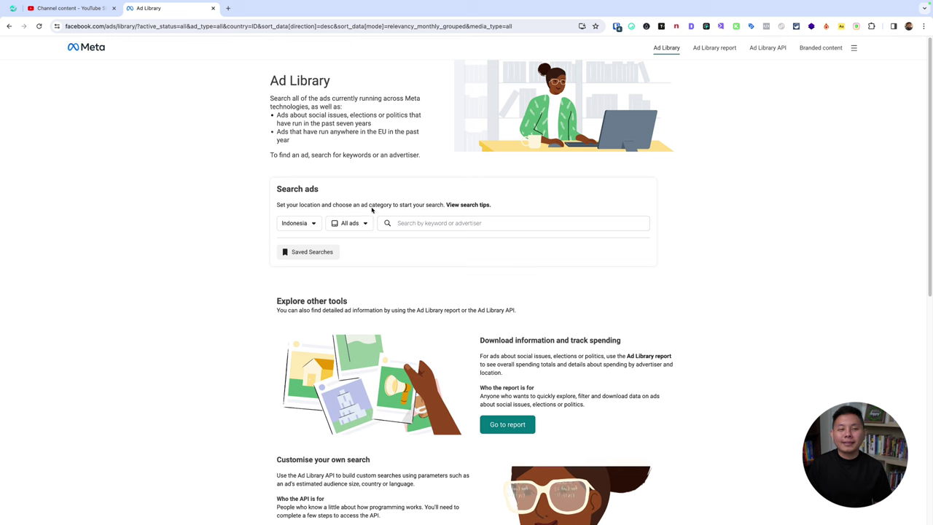
Step: Search the Meta Ad Library for ads matching the keyword 'madu'
click(513, 221)
text(madu)
key(Return)
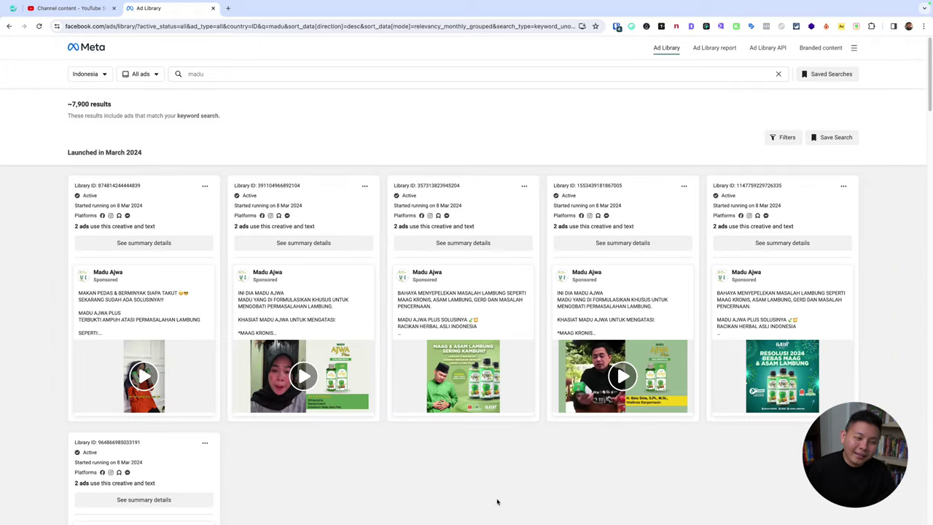
Step: Browse the madu results and preview, then close, the Madu Prima ad's offer page
scroll(525, 436, down, 3)
scroll(459, 396, up, 3)
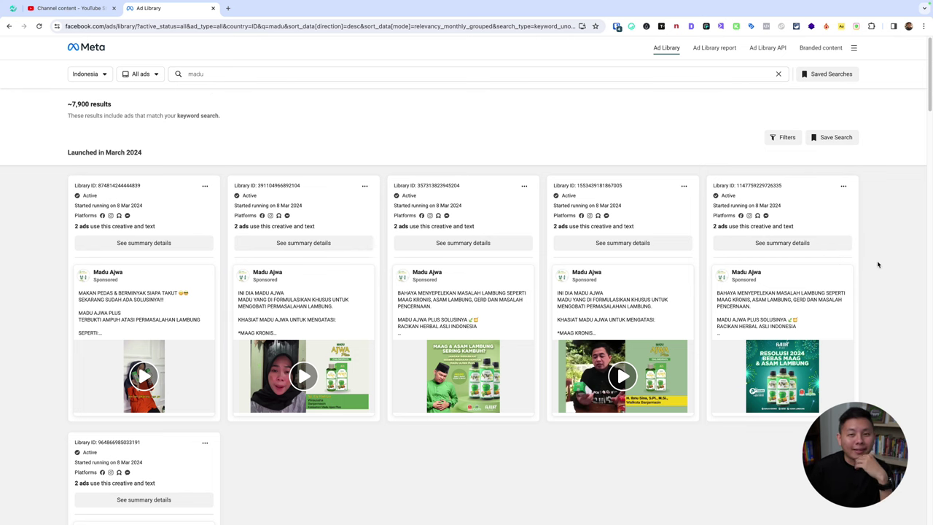
scroll(880, 277, down, 2)
scroll(880, 277, down, 3)
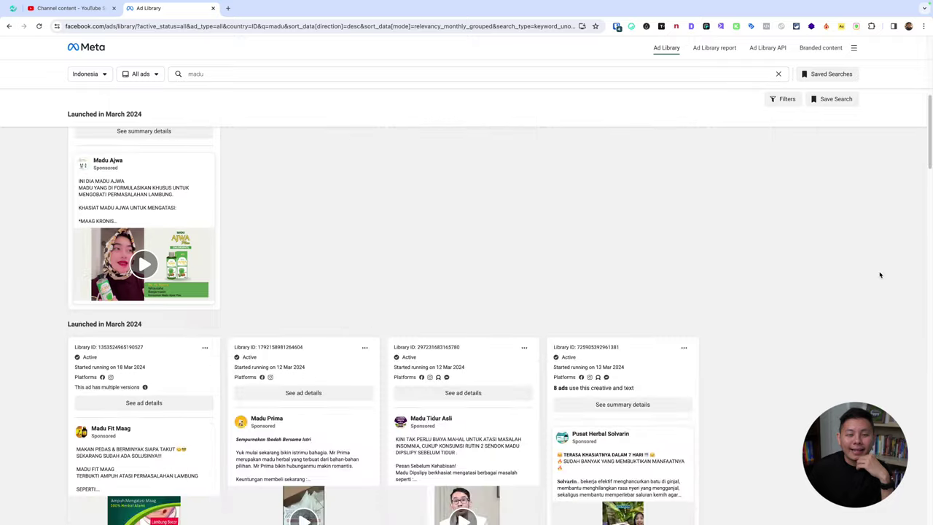
scroll(880, 275, down, 3)
scroll(880, 274, down, 1)
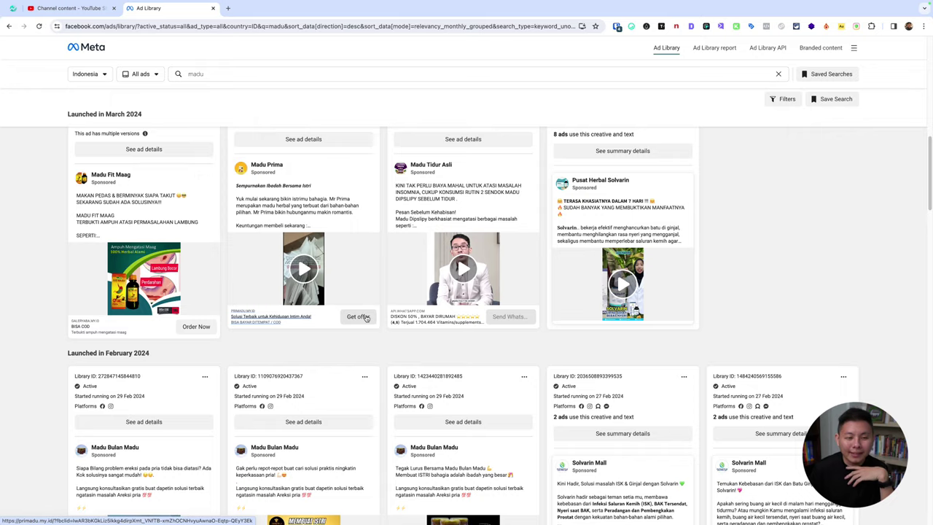
click(358, 316)
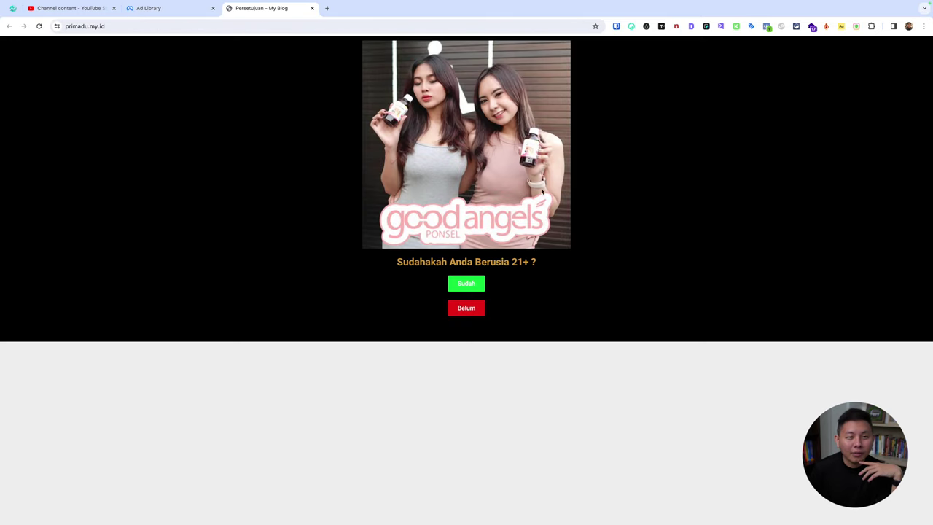
click(313, 9)
Step: Preview the Madu Vnature ad's landing page, then browse older ads back to November 2023
scroll(420, 359, down, 2)
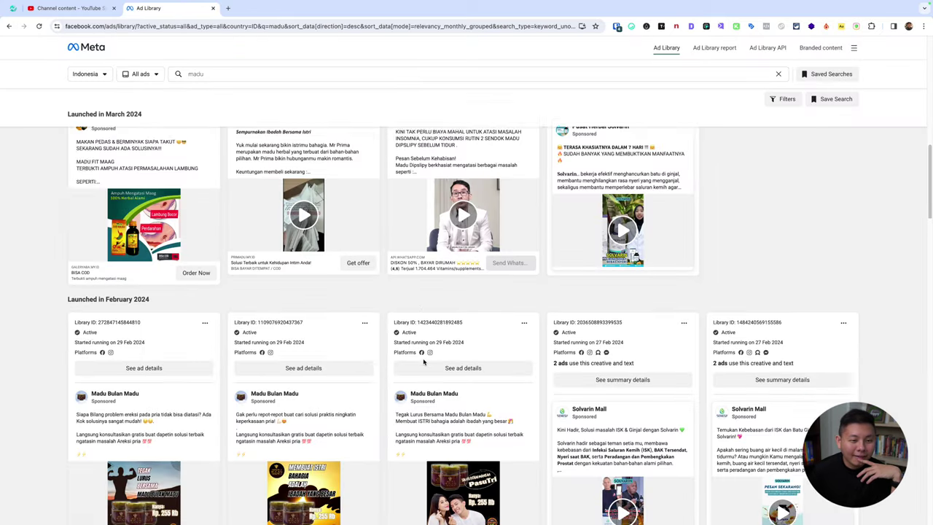
scroll(398, 364, down, 2)
scroll(397, 364, down, 2)
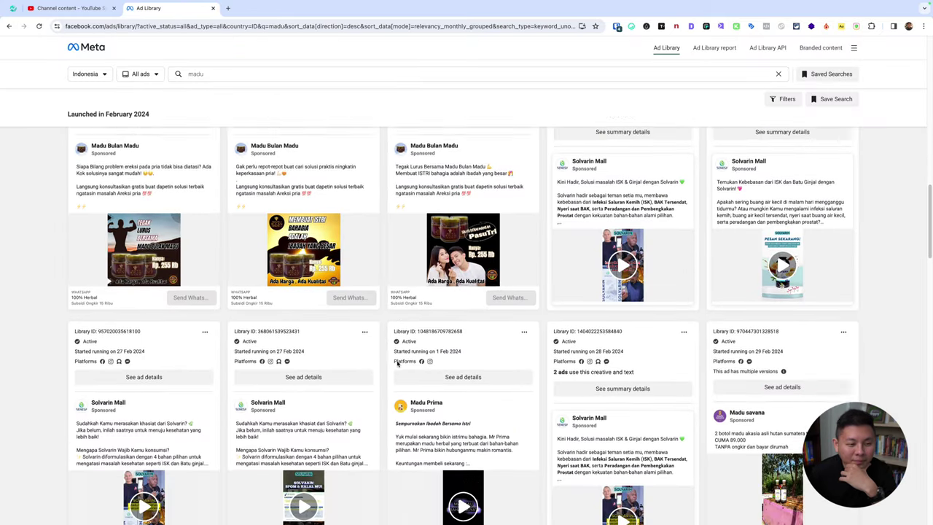
scroll(397, 364, down, 2)
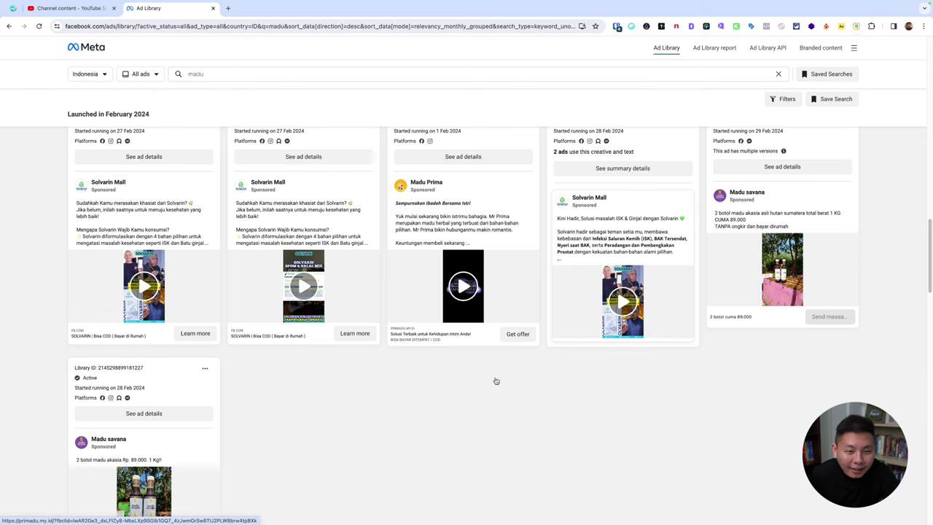
scroll(434, 406, down, 2)
scroll(368, 342, down, 2)
scroll(368, 342, down, 1)
scroll(368, 342, down, 1)
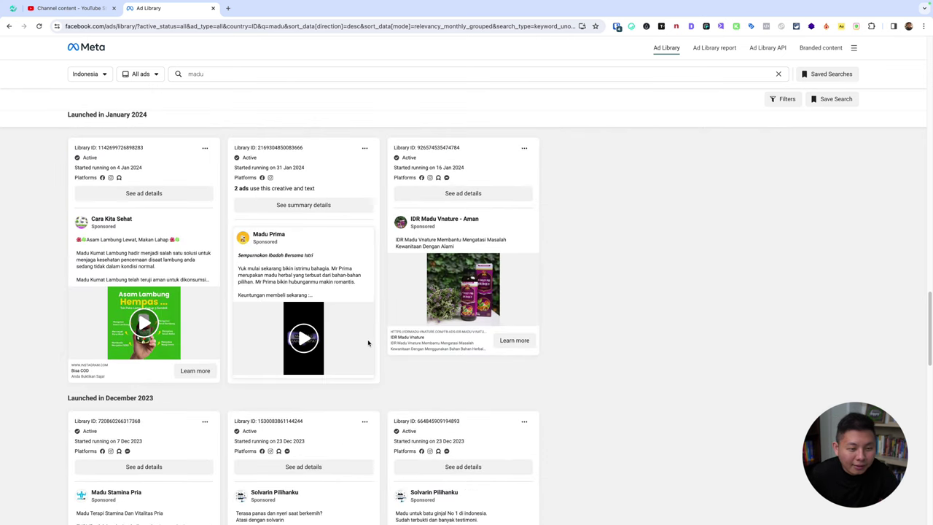
click(528, 341)
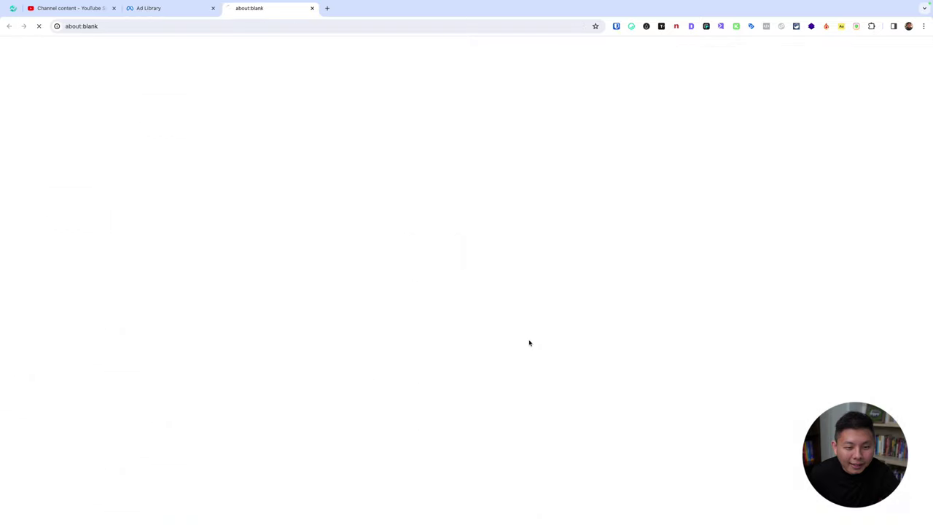
click(312, 9)
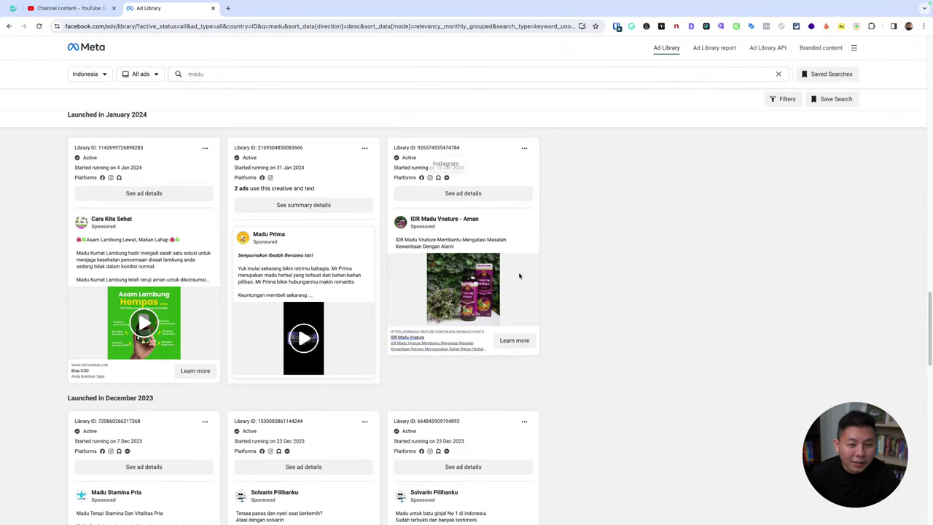
scroll(193, 218, down, 3)
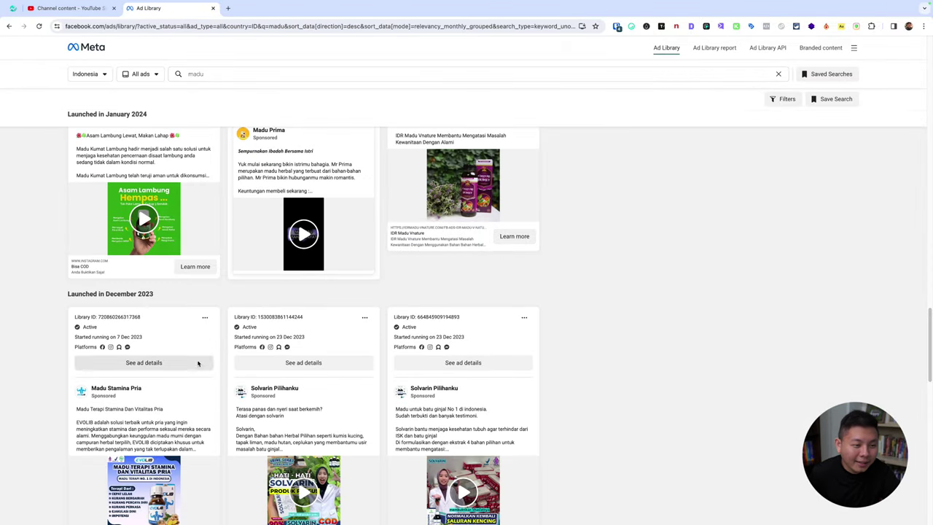
scroll(281, 331, down, 1)
scroll(281, 332, down, 2)
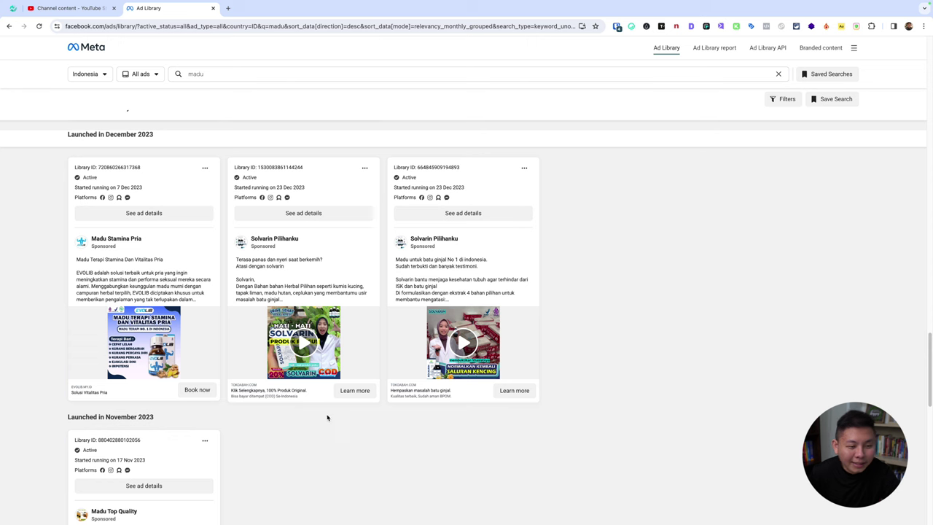
scroll(306, 436, down, 2)
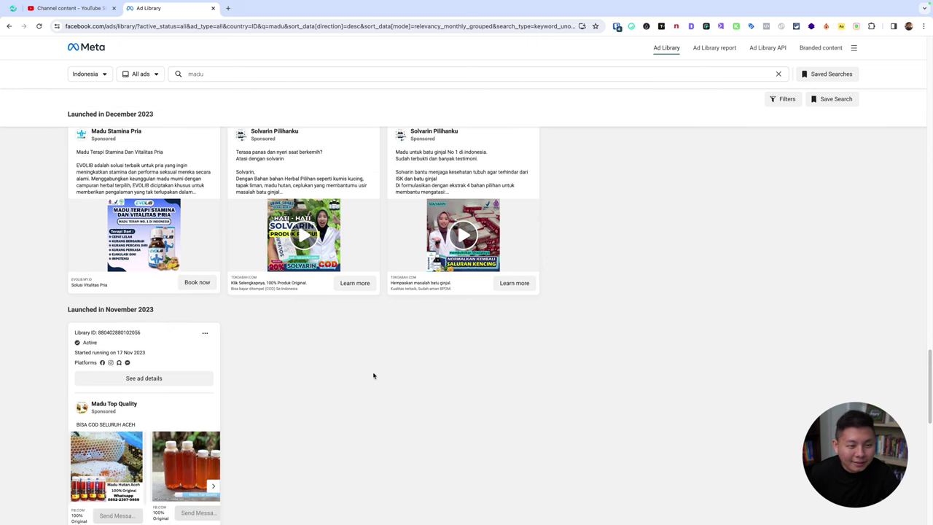
Step: Open the Solvarin ad's landing page and tile it into the left half of the screen
click(525, 288)
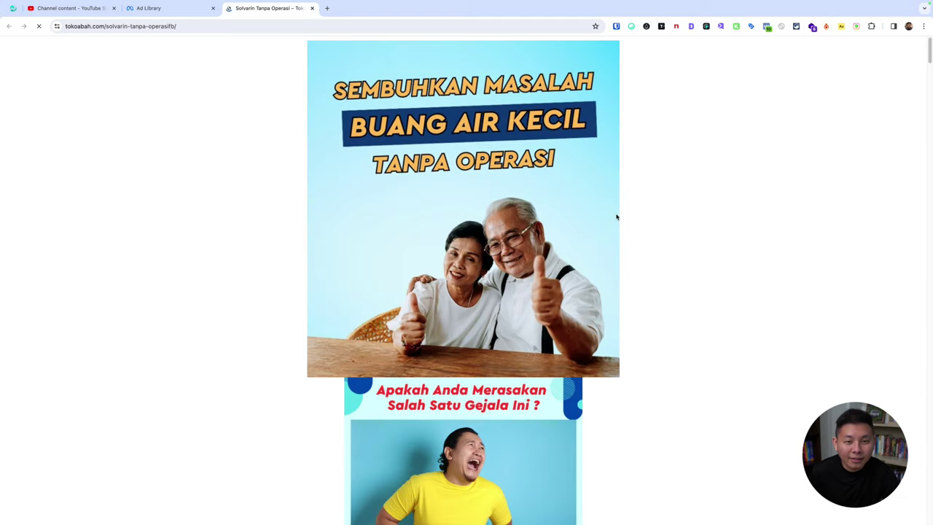
scroll(617, 216, down, 3)
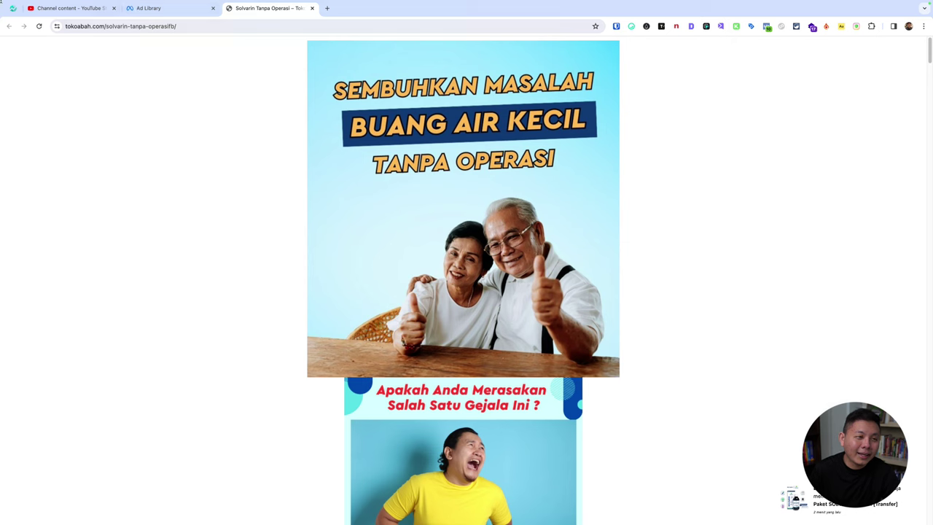
mouse_move(1, 3)
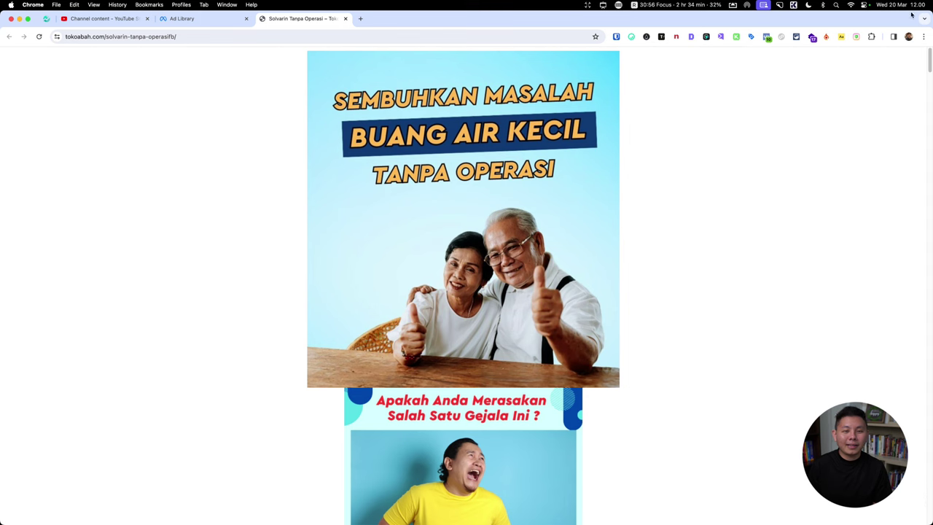
key(ctrl+alt+Left)
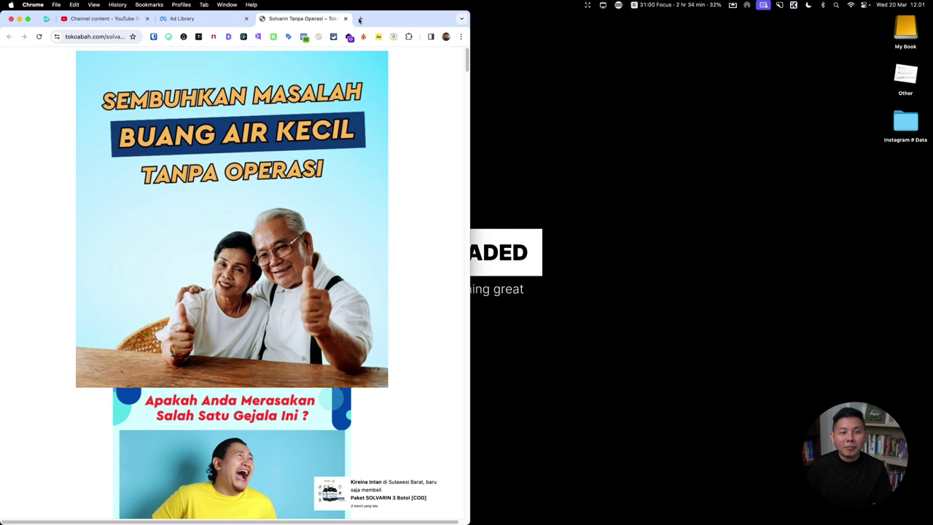
Step: Create a new blank Google Doc via docs.new in a right-side window beside the landing page
click(360, 18)
mouse_move(358, 19)
mouse_down()
mouse_move(606, 22)
mouse_move(548, 19)
mouse_up()
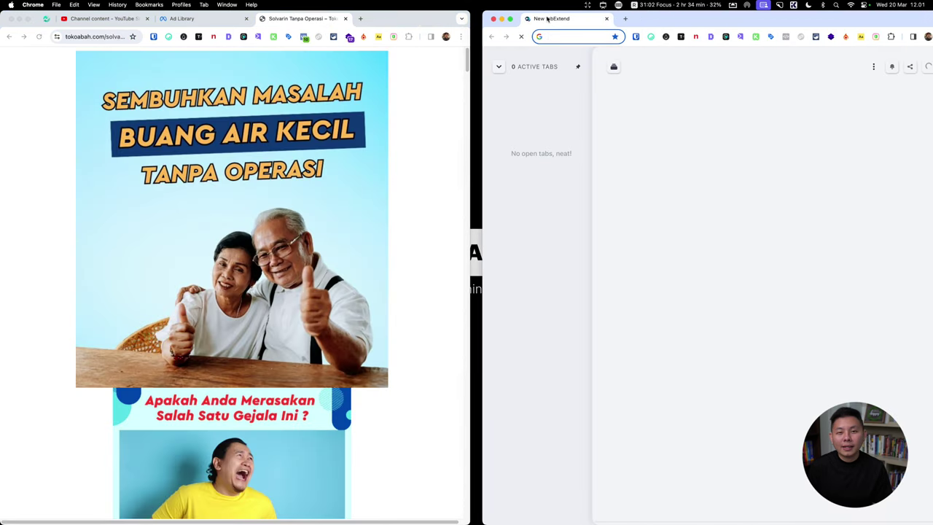
text(docs)
key(Return)
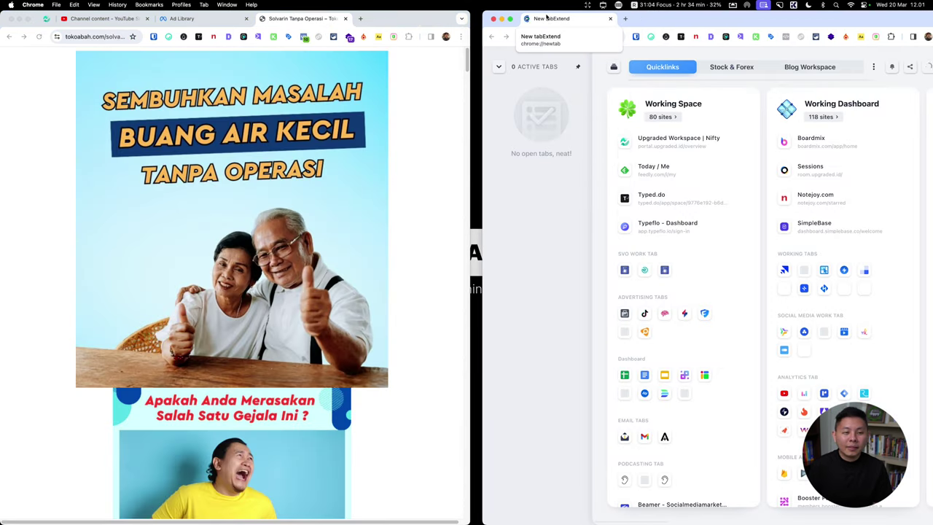
drag(660, 16, 653, 15)
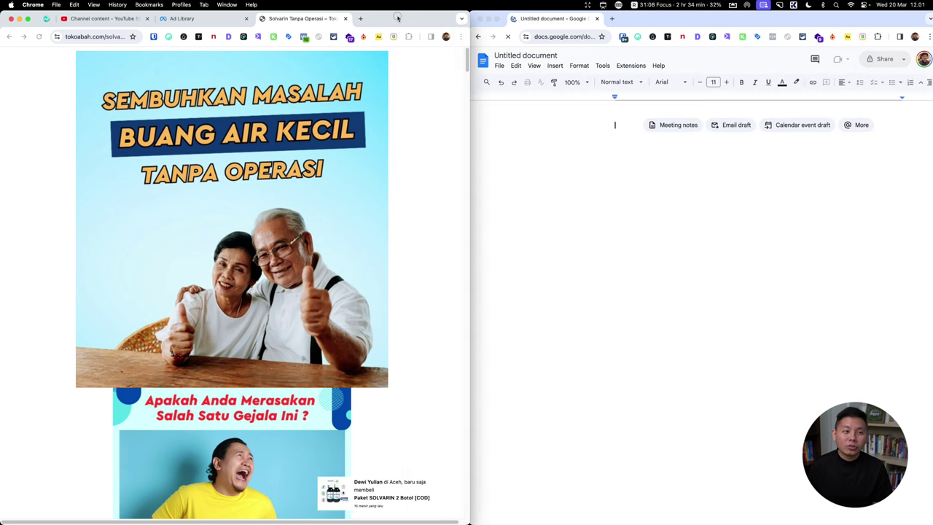
drag(468, 16, 478, 12)
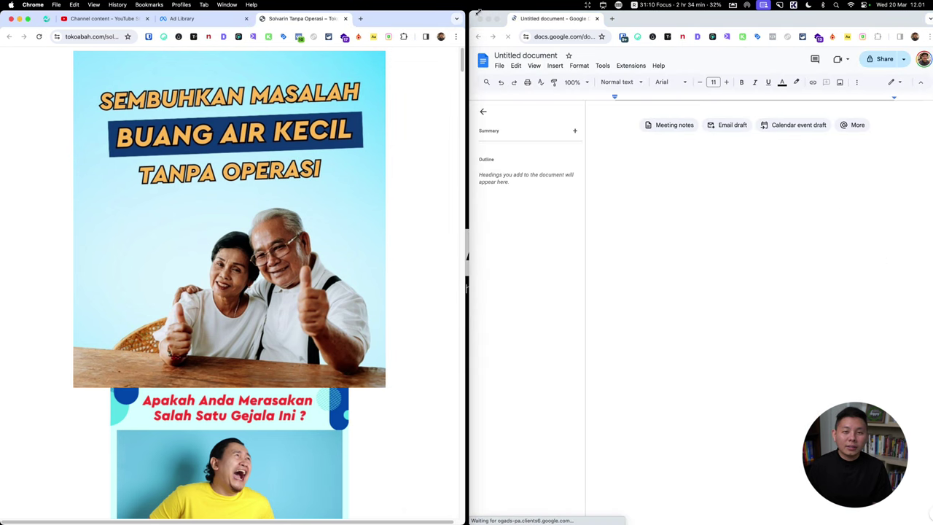
drag(662, 16, 659, 16)
click(646, 200)
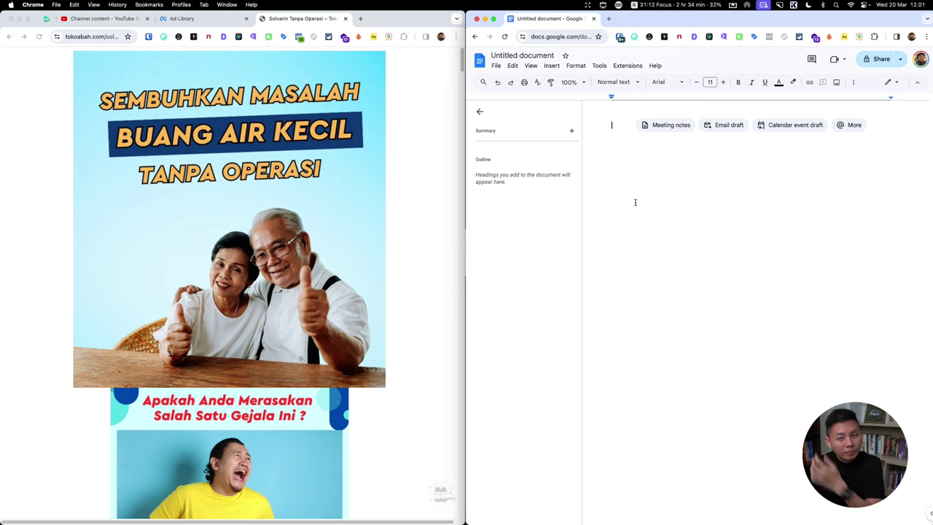
key(Return)
key(Return)
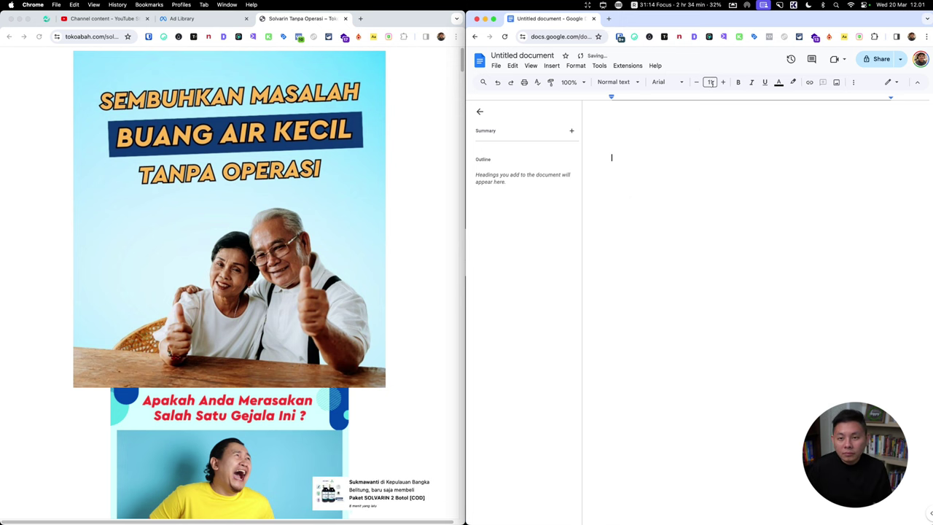
Step: Set the text size to 40 and type the 'Benefit headline' line
click(710, 82)
text(40)
key(Return)
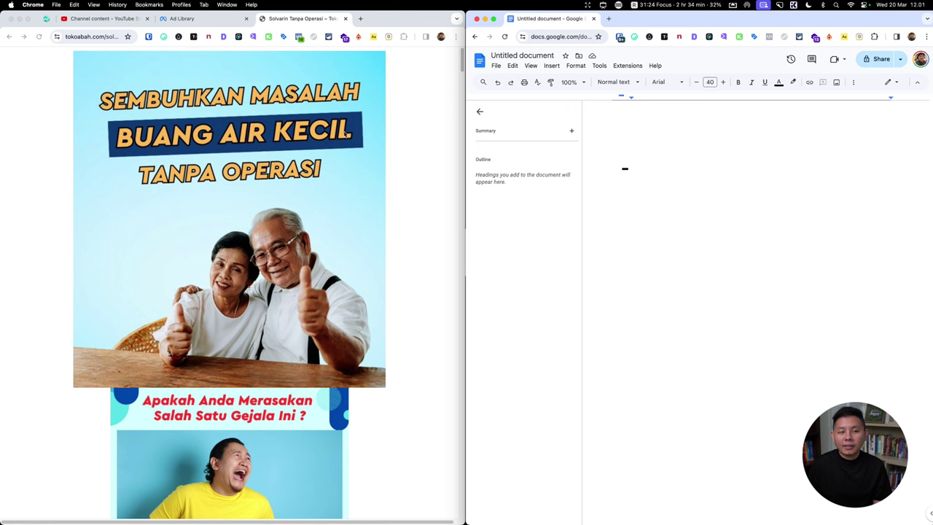
text(V)
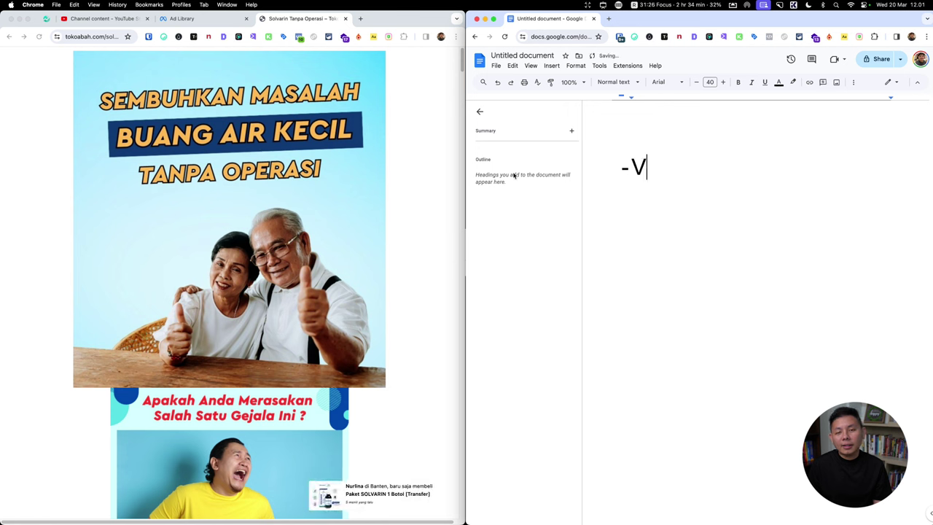
text(enefit headline)
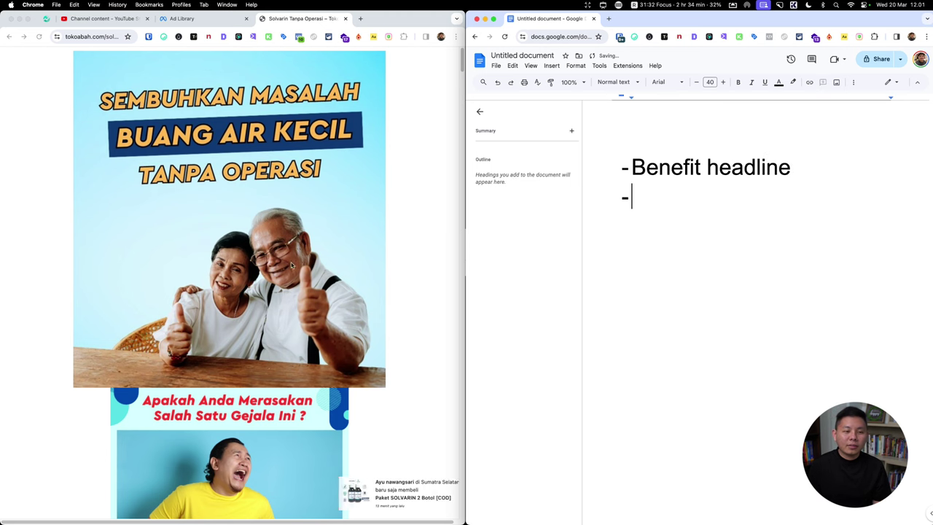
scroll(299, 219, down, 5)
Step: Add the 'Problem identify' line while reviewing the competitor landing page
text(P)
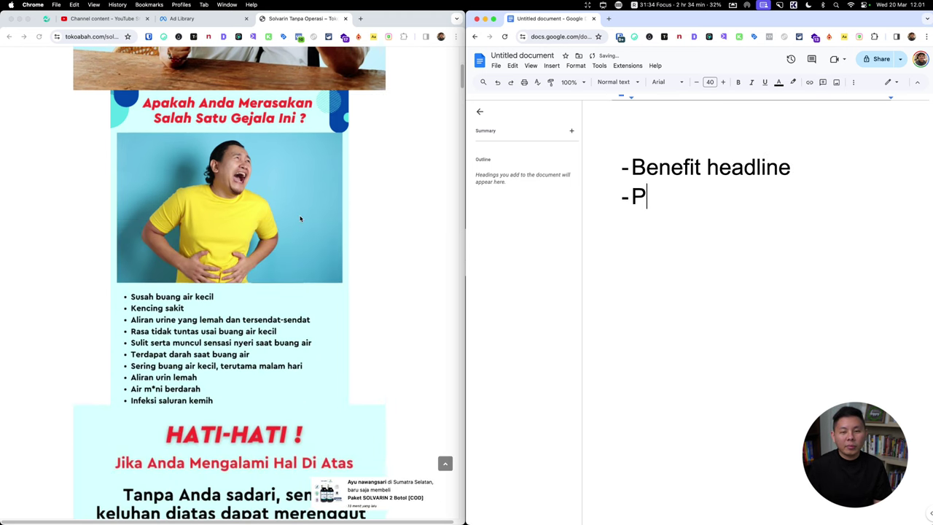
text(roblem identify)
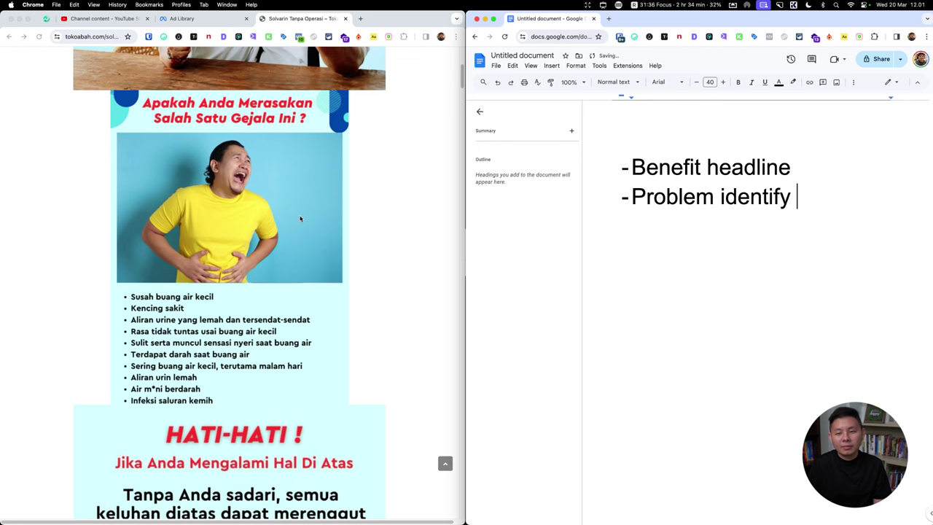
scroll(306, 208, down, 3)
scroll(263, 211, down, 2)
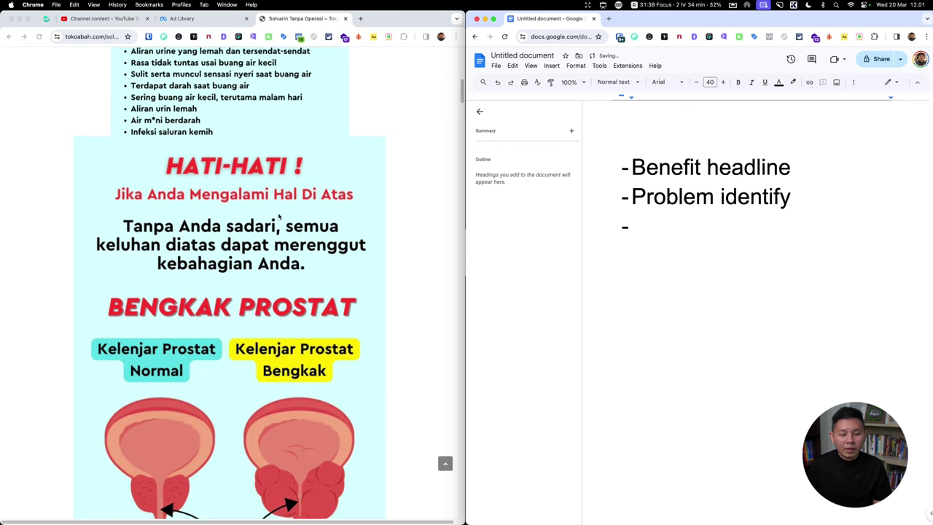
scroll(283, 229, down, 2)
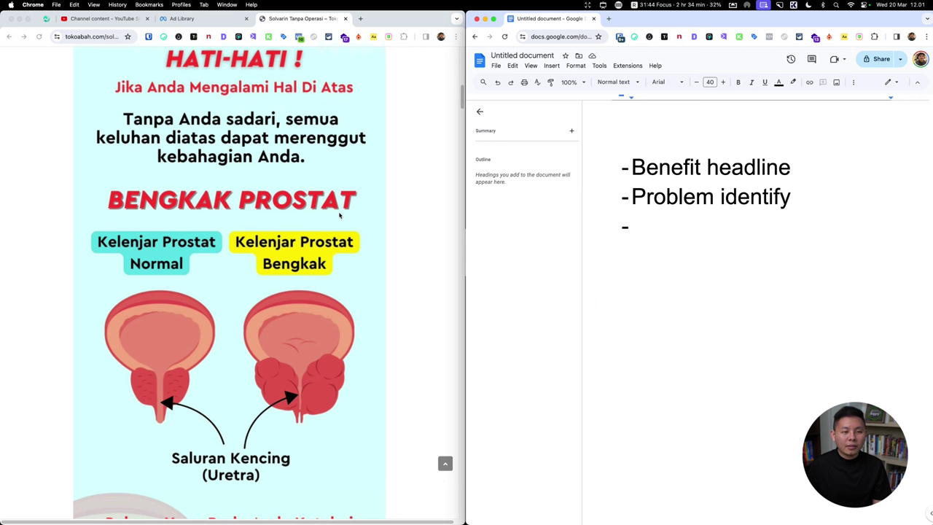
scroll(339, 215, down, 3)
scroll(339, 215, down, 2)
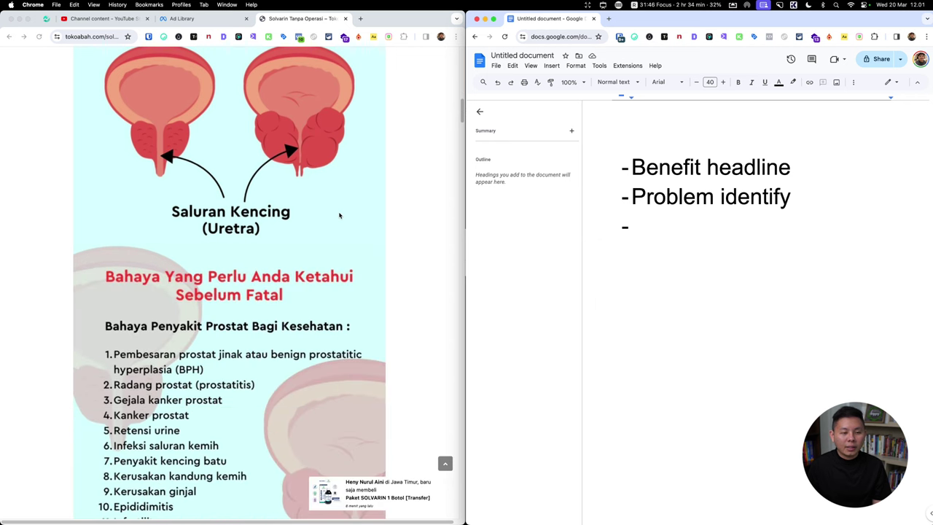
scroll(339, 215, down, 3)
scroll(339, 215, down, 2)
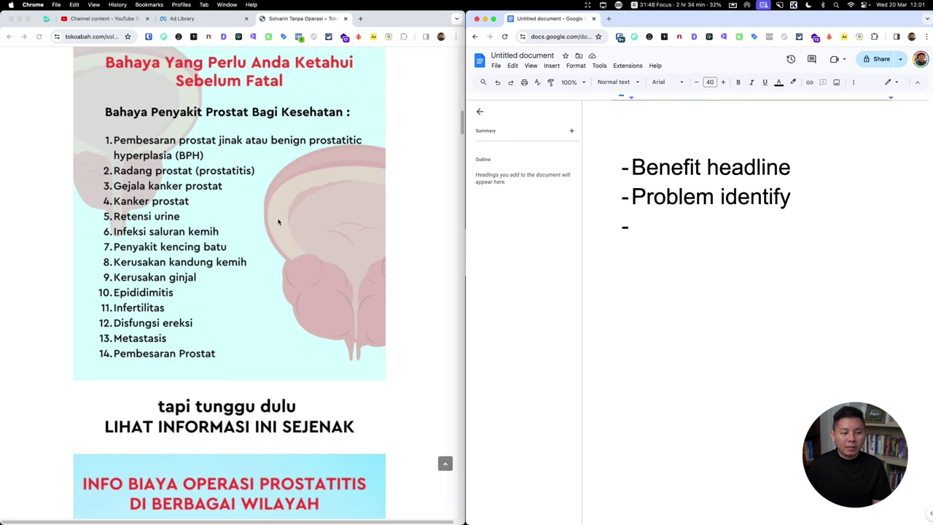
scroll(342, 209, down, 1)
scroll(343, 208, down, 2)
scroll(344, 208, down, 2)
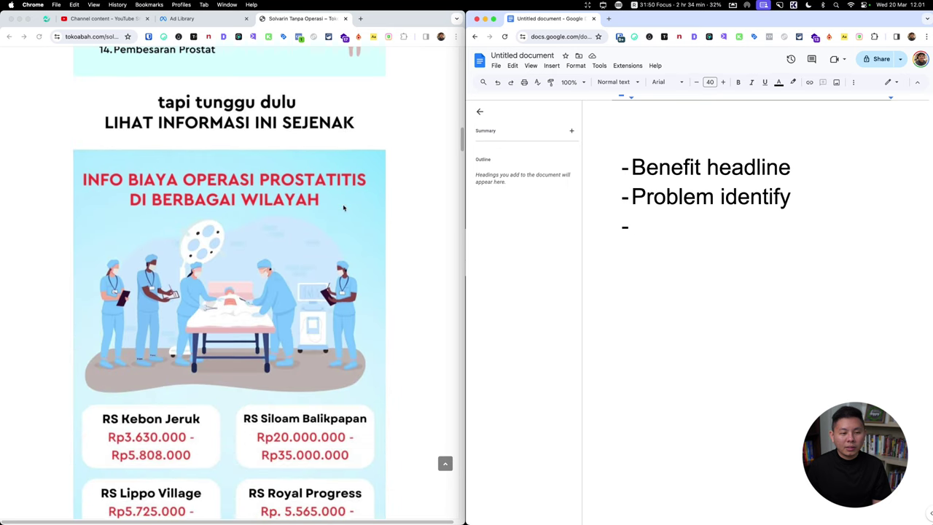
scroll(272, 198, up, 15)
scroll(308, 186, down, 1)
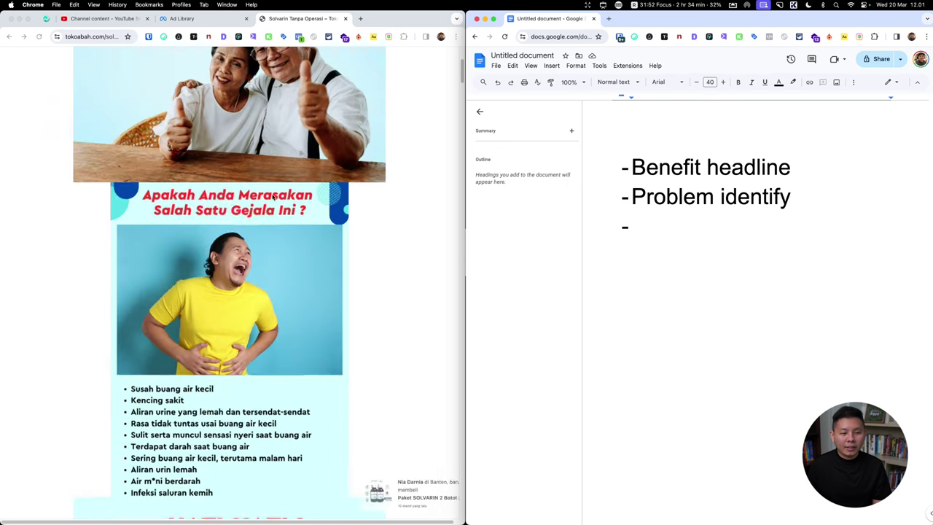
scroll(308, 186, down, 4)
scroll(309, 185, down, 1)
Step: Add two 'Agitate' lines to the outline
text(Ag)
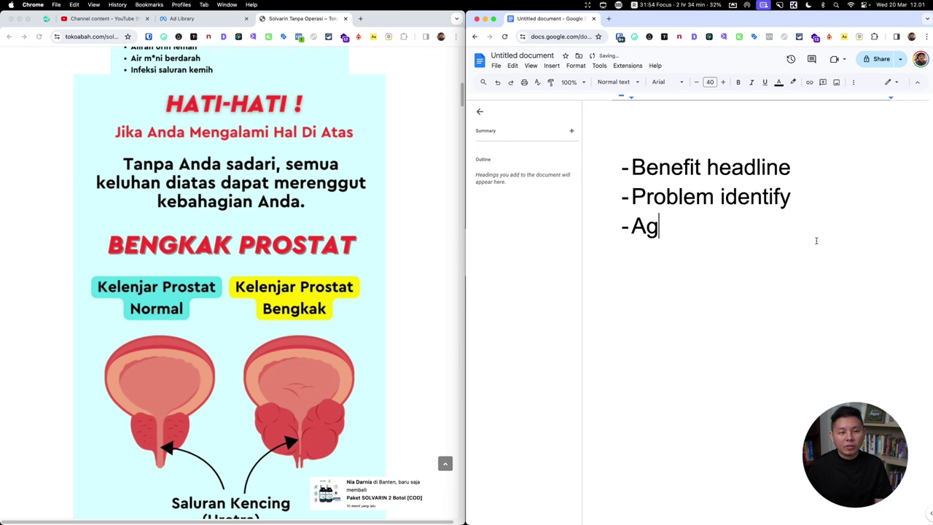
text(itate)
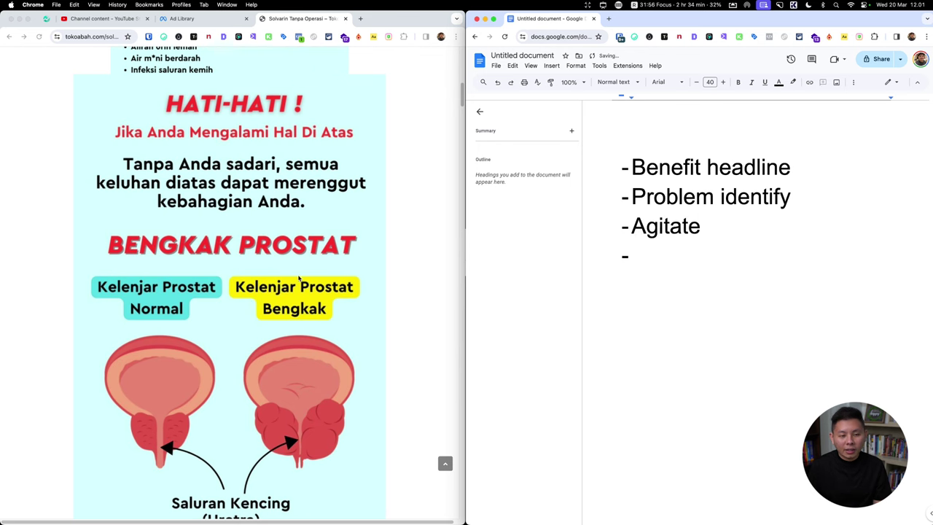
scroll(292, 276, down, 4)
scroll(291, 277, down, 4)
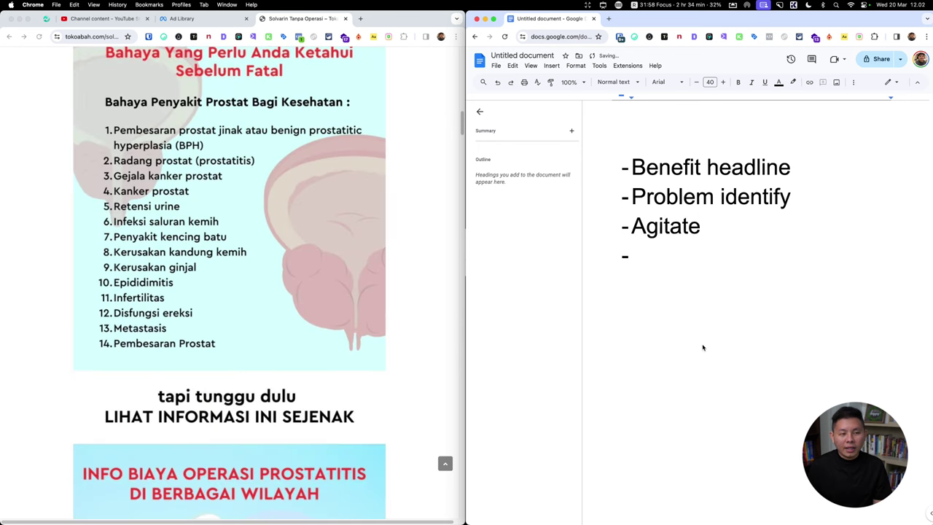
text(Agitate)
key(Return)
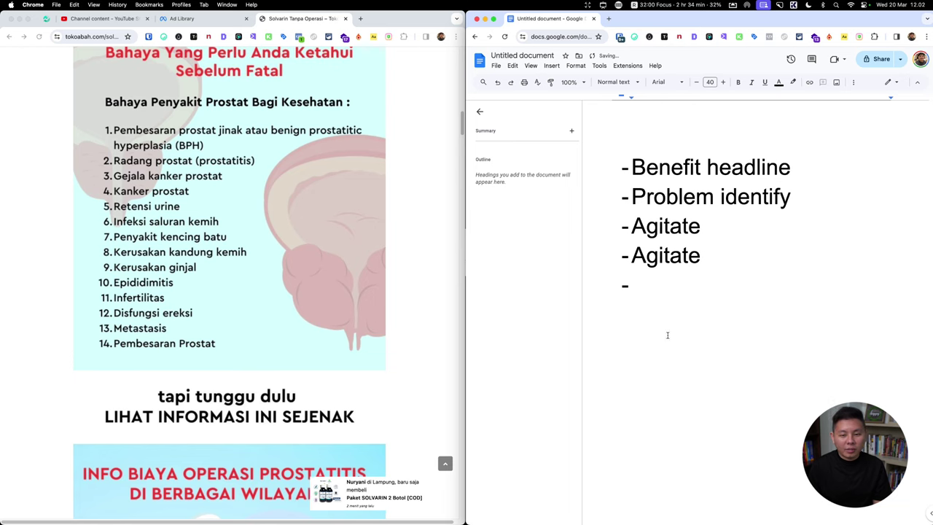
scroll(376, 331, down, 4)
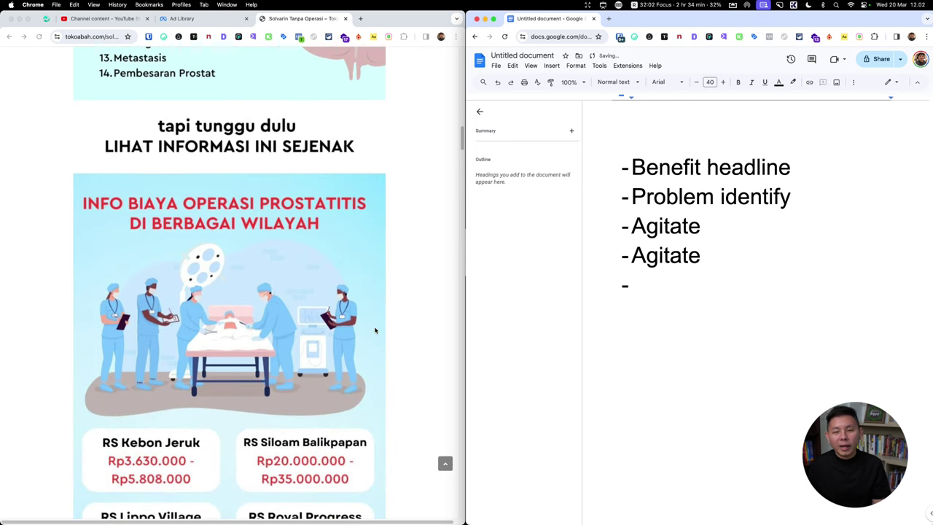
scroll(409, 266, down, 2)
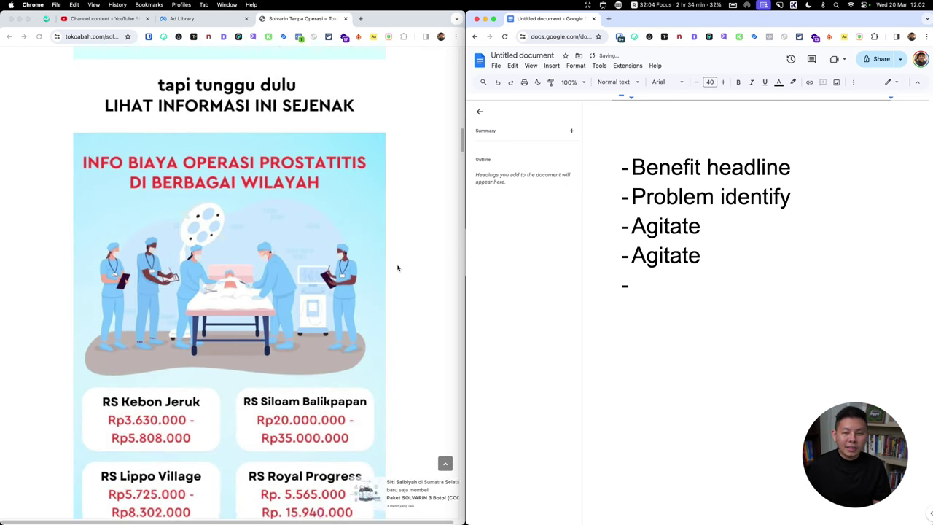
scroll(398, 266, down, 2)
scroll(318, 255, down, 1)
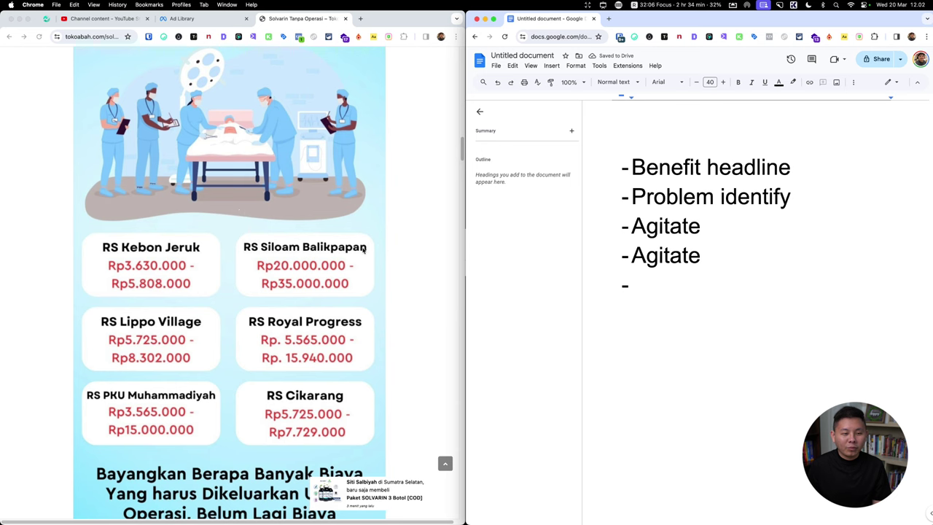
scroll(391, 333, down, 2)
scroll(246, 263, down, 2)
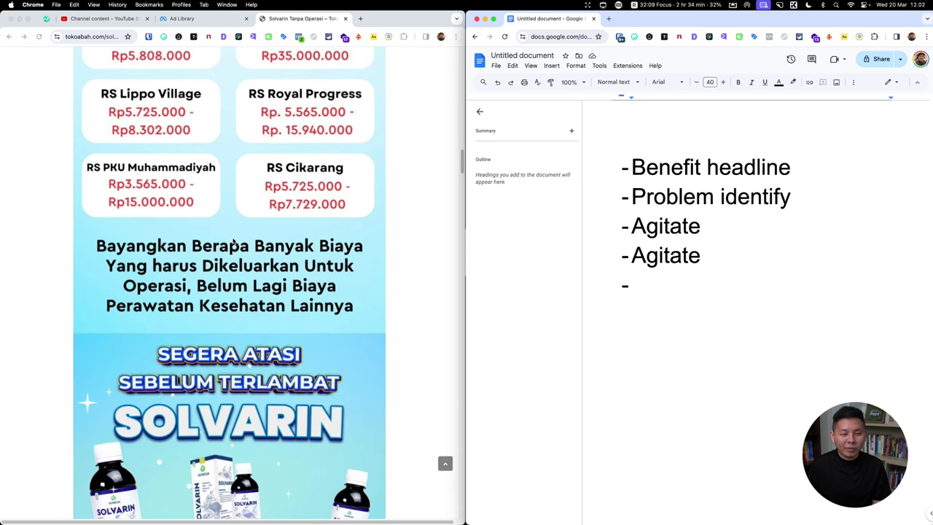
scroll(246, 263, down, 1)
scroll(251, 218, down, 2)
Step: Add 'Solusi (offer)' and begin the 'Offer (fitur & manfaat)' line
text(S)
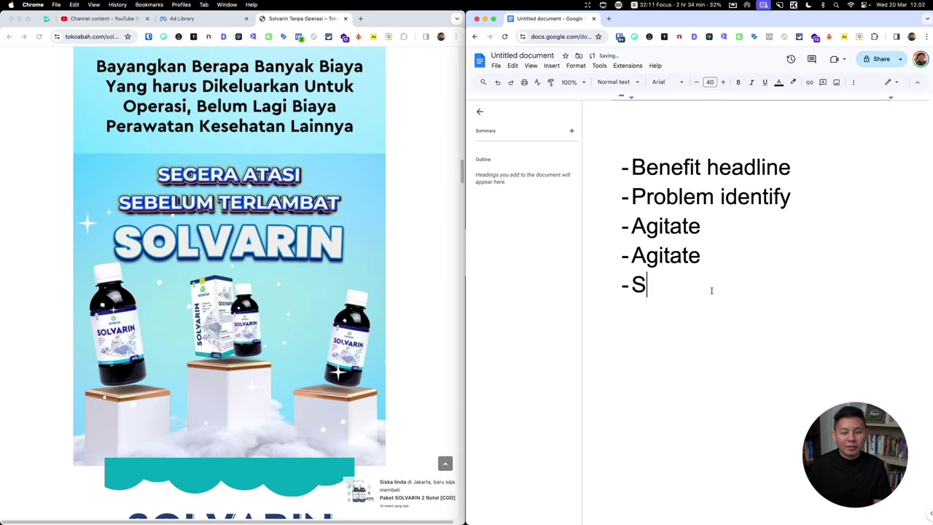
text(olusi (of)
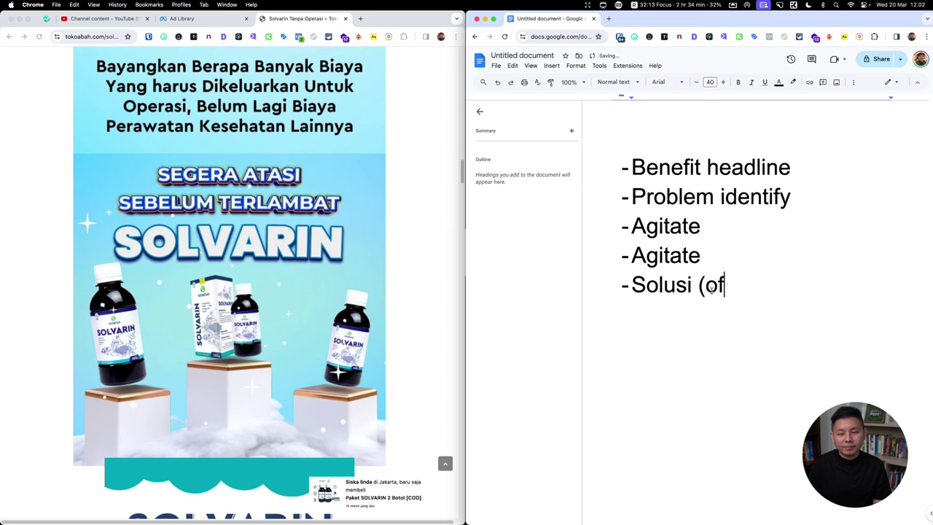
text(fer)
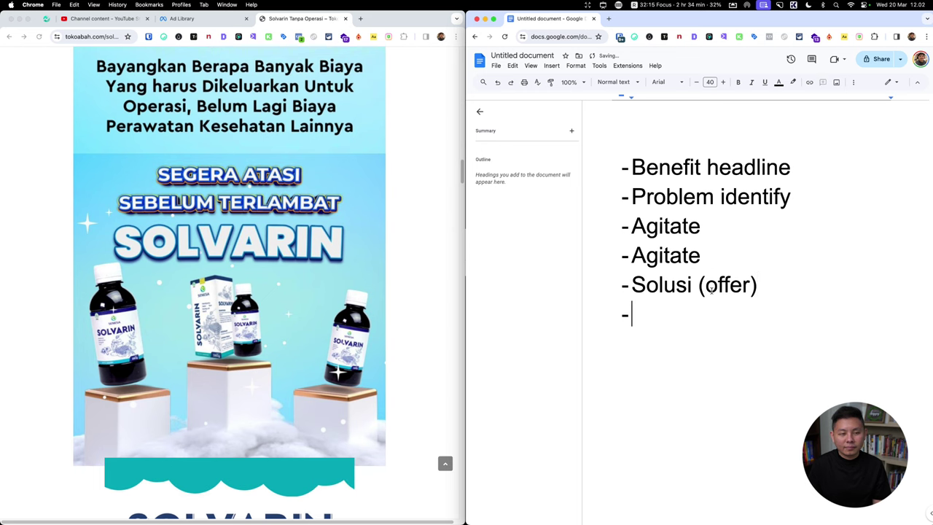
scroll(279, 221, down, 2)
scroll(279, 219, down, 1)
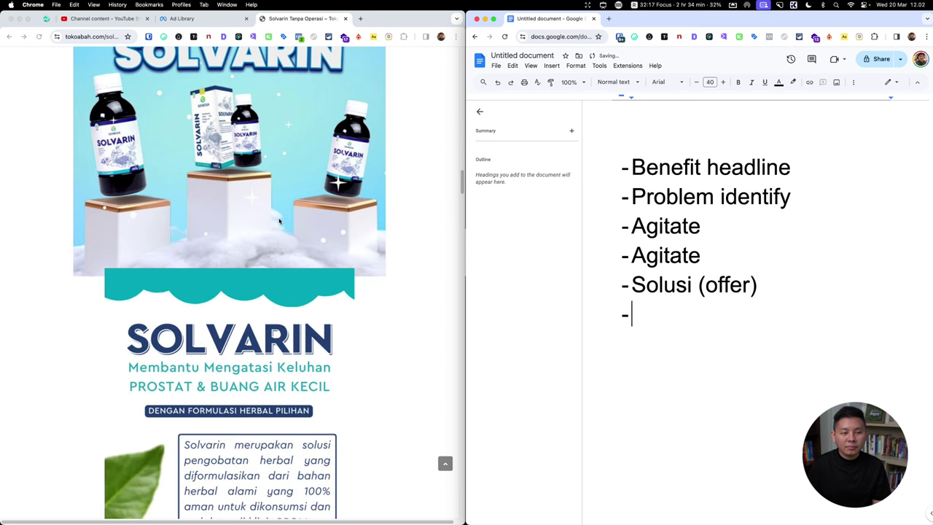
scroll(280, 217, down, 2)
scroll(350, 251, down, 1)
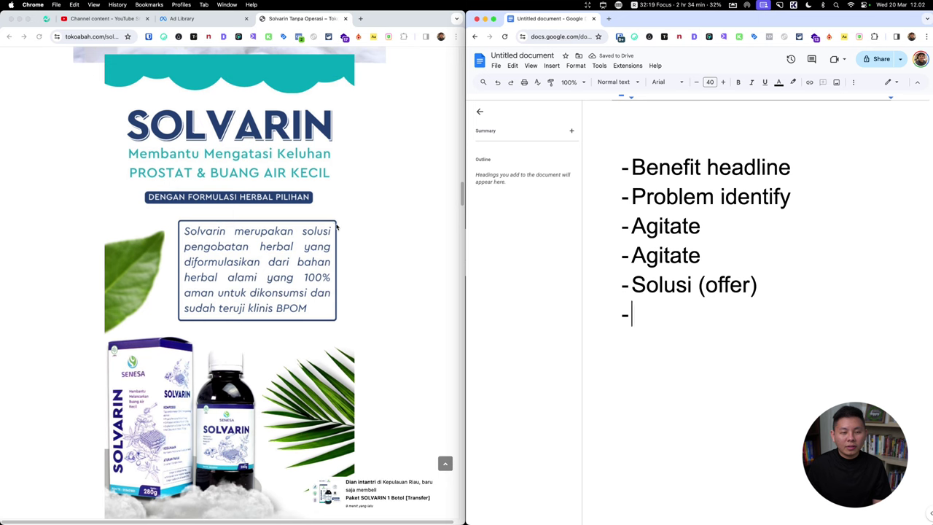
scroll(337, 227, down, 1)
text(Offer ()
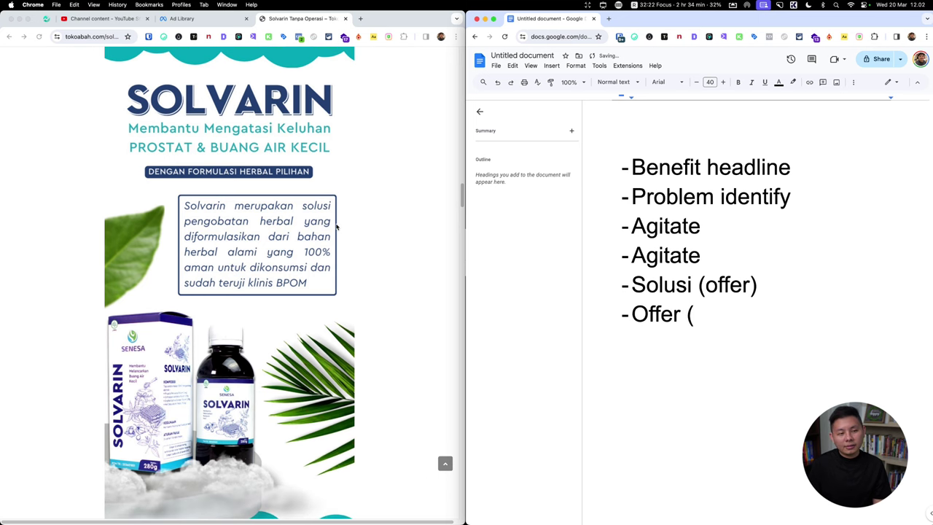
text(fitur & manfaat)
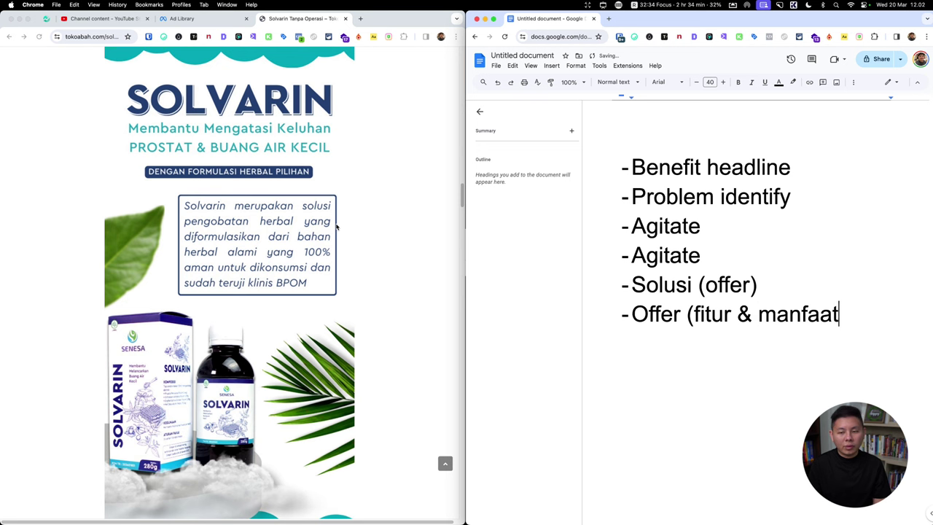
Step: Add 'Offer (fitur)' and 'CTA' lines to the outline
scroll(335, 226, down, 2)
scroll(321, 204, down, 3)
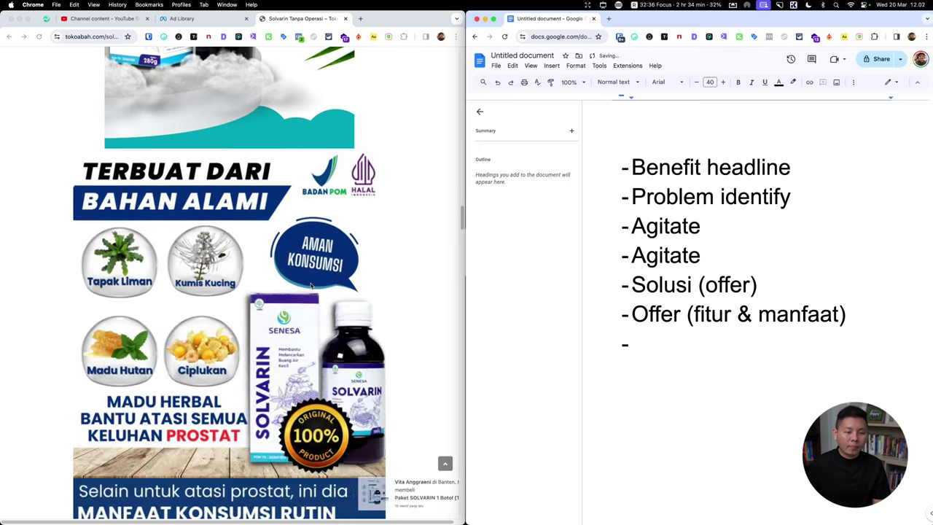
scroll(309, 184, down, 1)
scroll(309, 184, down, 1)
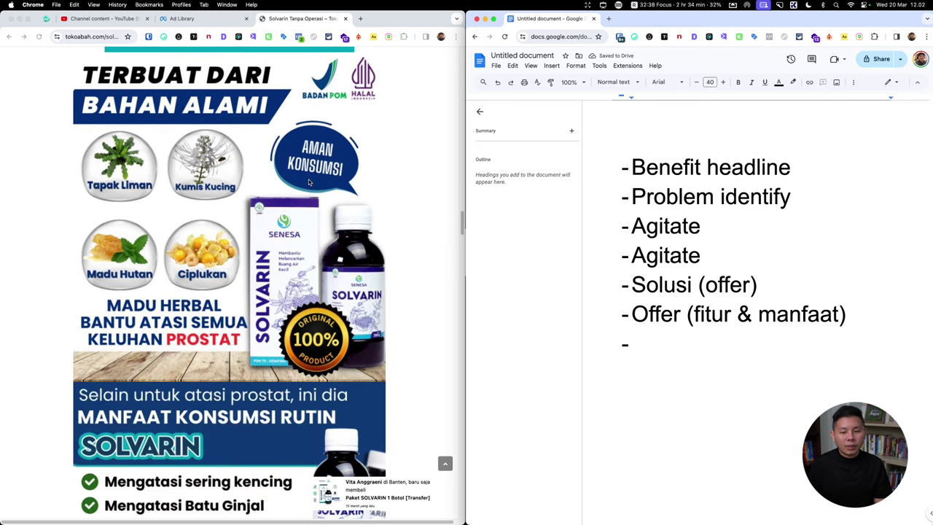
text(Offer *fitu)
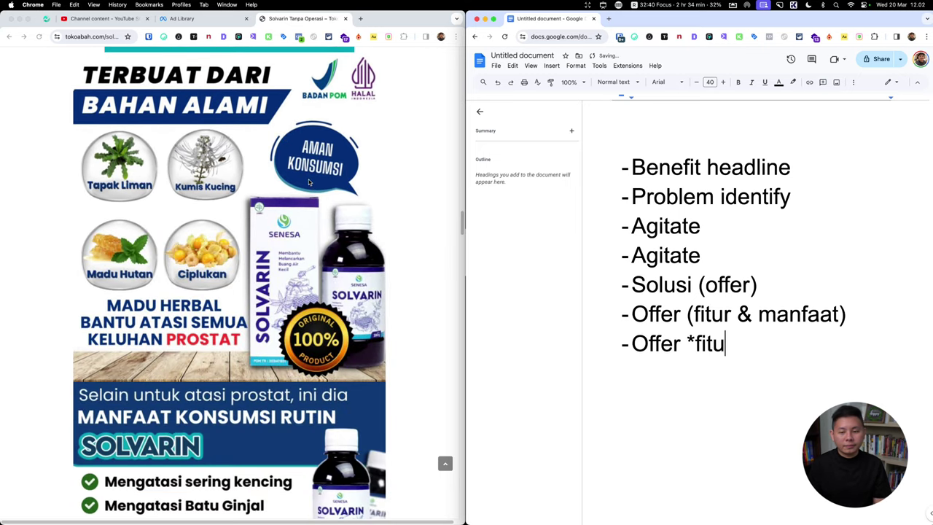
key(BackSpace)
key(BackSpace)
key(BackSpace)
key(BackSpace)
key(BackSpace)
text((f)
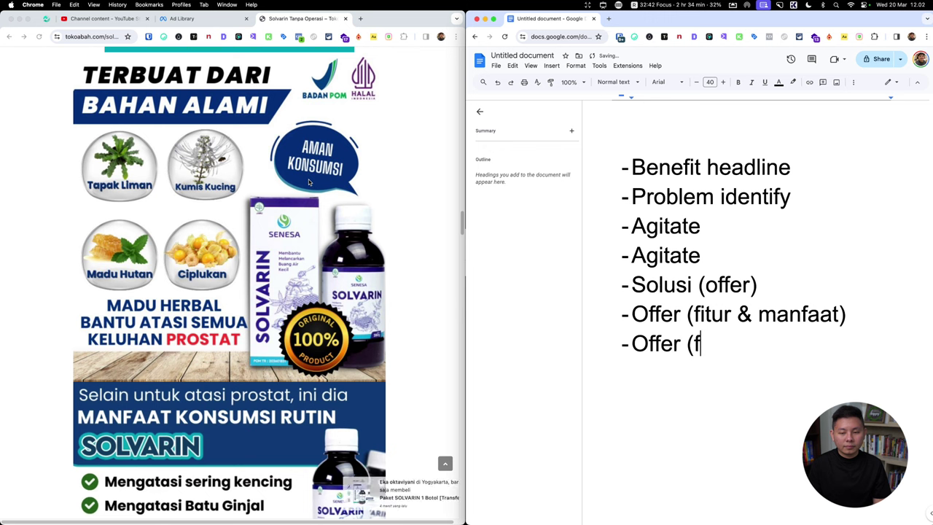
text(itur))
key(Return)
scroll(331, 167, down, 5)
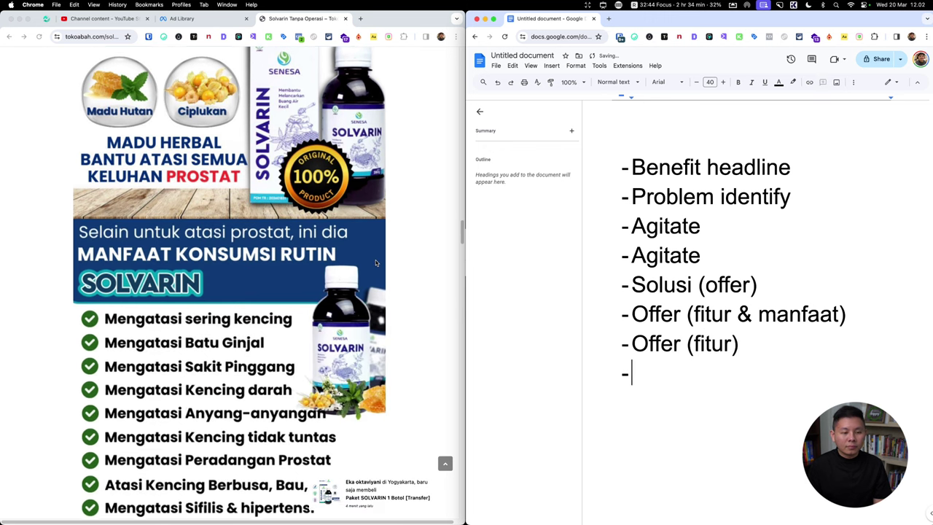
scroll(346, 255, down, 1)
scroll(345, 255, down, 3)
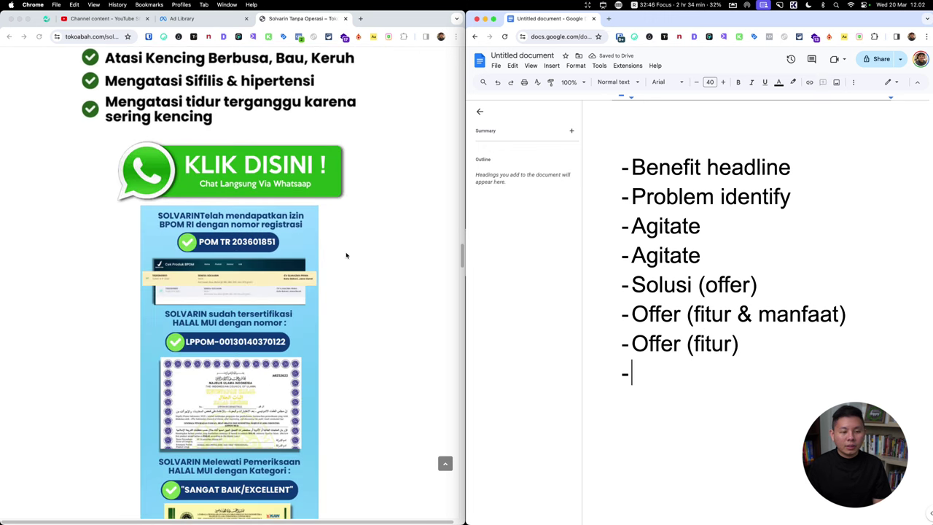
scroll(345, 254, down, 1)
text(C)
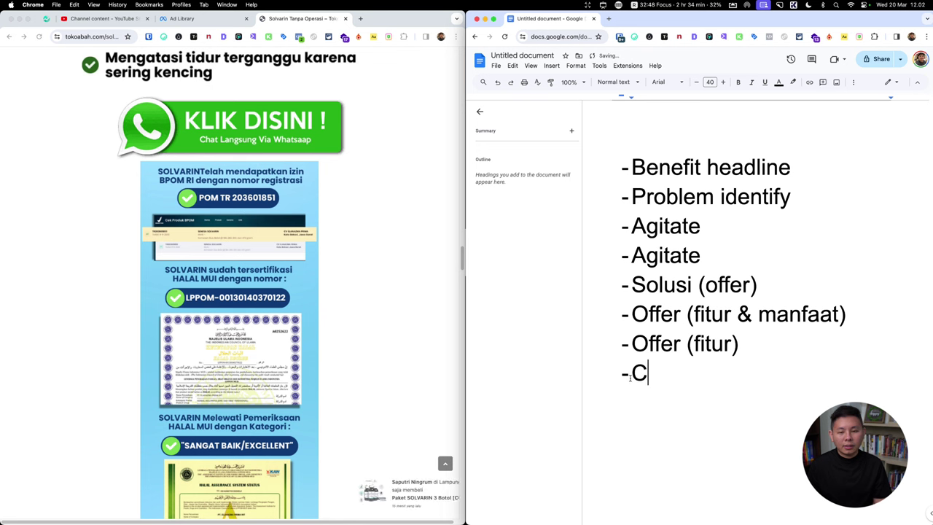
text(TA)
key(Return)
Step: Add a 'Social proof (halal BPOM)' line and begin a testimonial Social proof line
text(Sic)
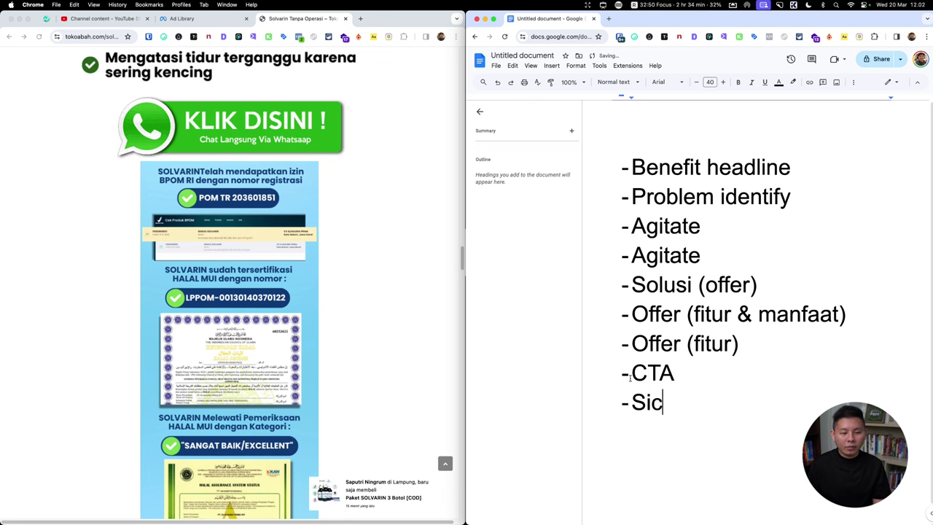
text(uak)
key(BackSpace)
key(BackSpace)
key(BackSpace)
key(BackSpace)
key(BackSpace)
text(ocia)
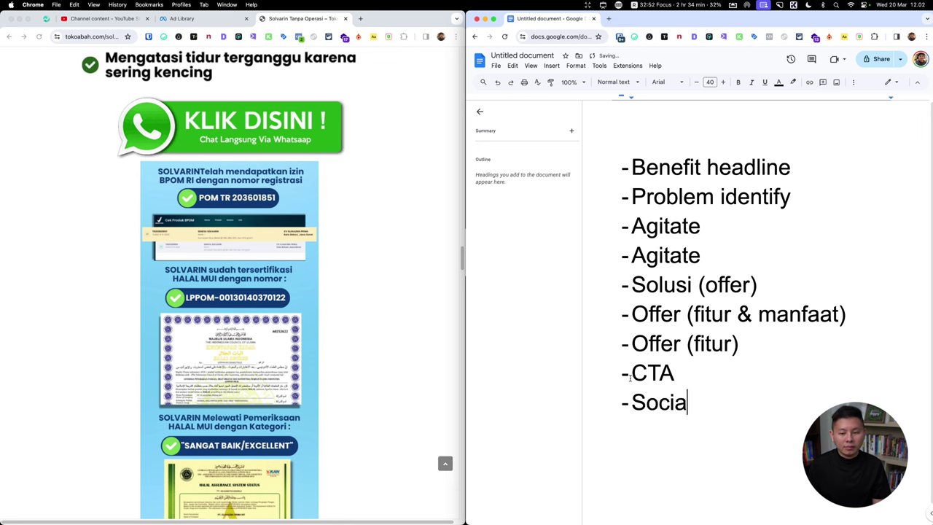
text(l por)
key(BackSpace)
key(BackSpace)
text(roof ()
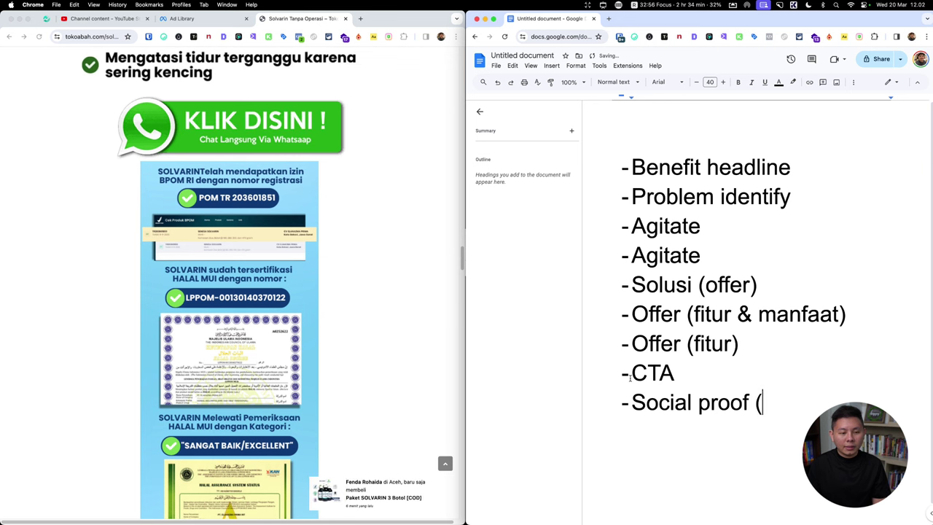
text(halal)
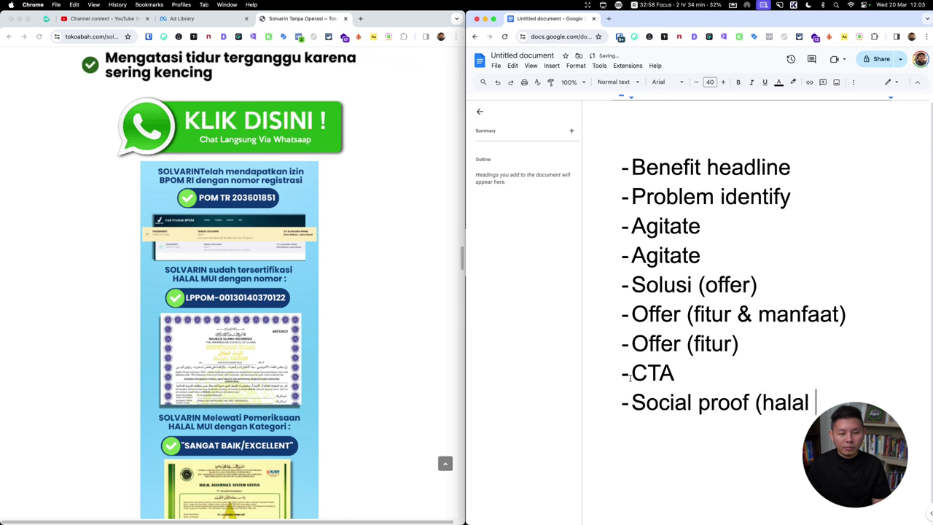
text( BPOM))
key(Return)
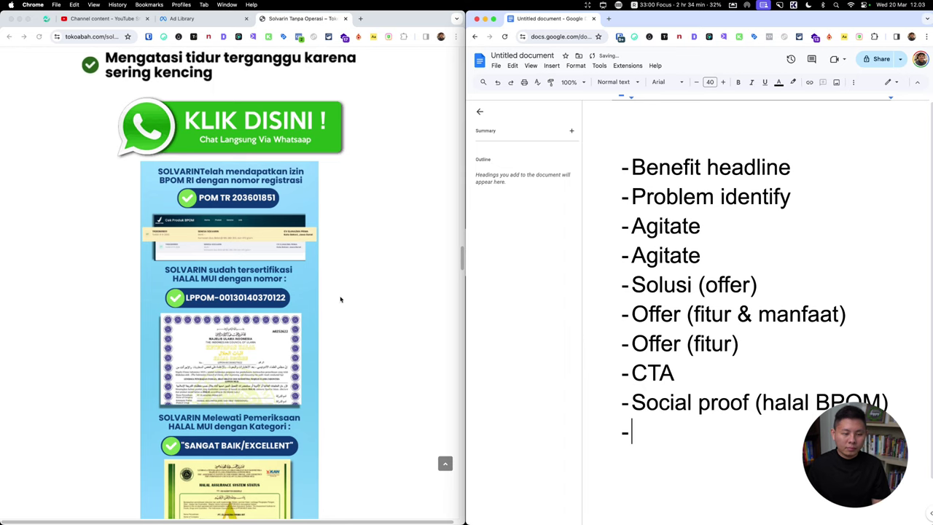
scroll(339, 298, down, 10)
text(S)
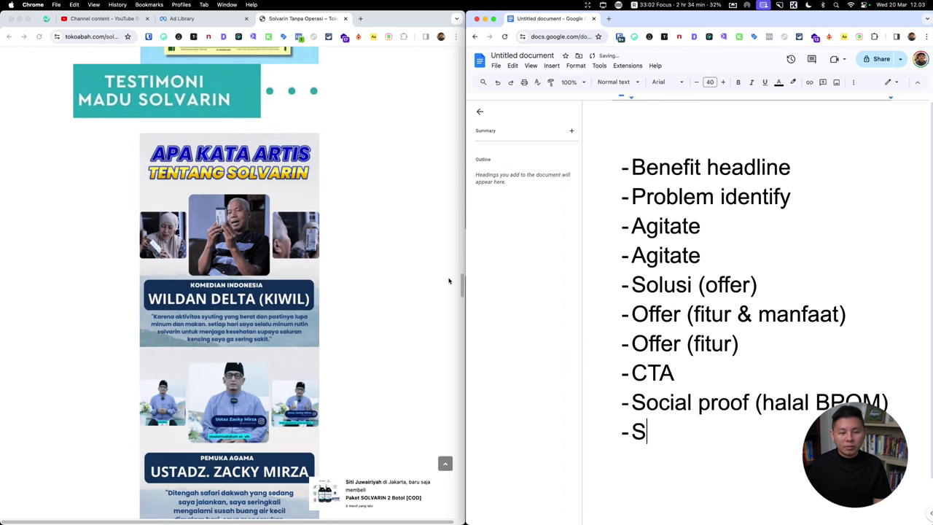
text(ocial proof (testi)
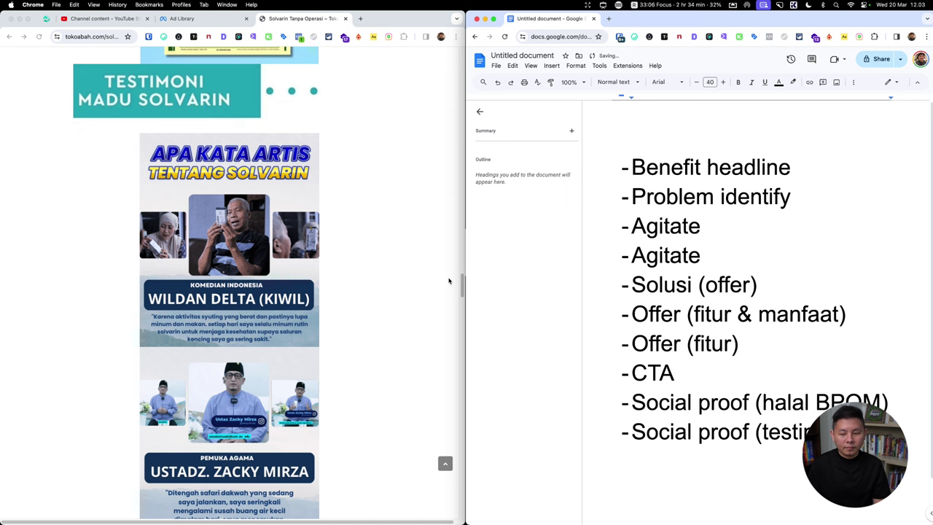
Step: Add a 'VSL' line after the testimonial Social proof line
scroll(344, 306, down, 4)
scroll(344, 306, down, 3)
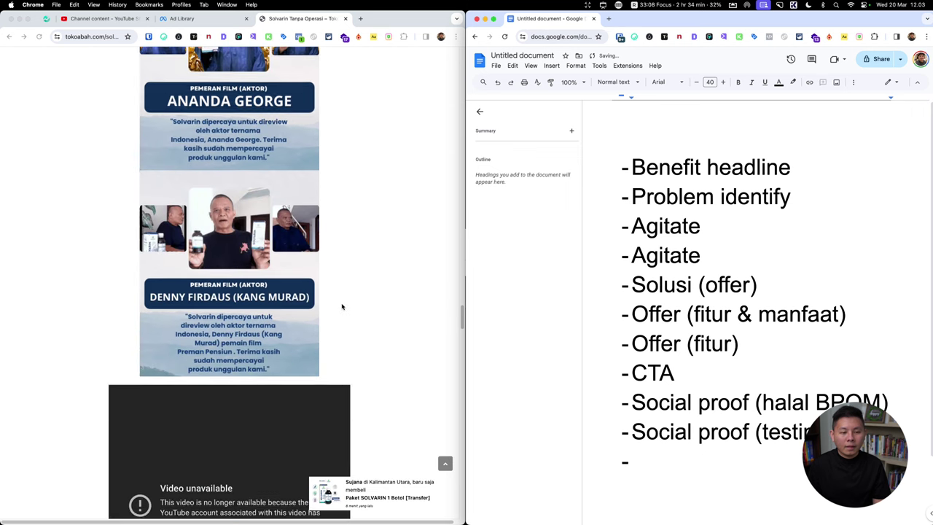
scroll(342, 306, down, 2)
scroll(313, 284, down, 3)
scroll(256, 219, down, 2)
scroll(287, 237, down, 3)
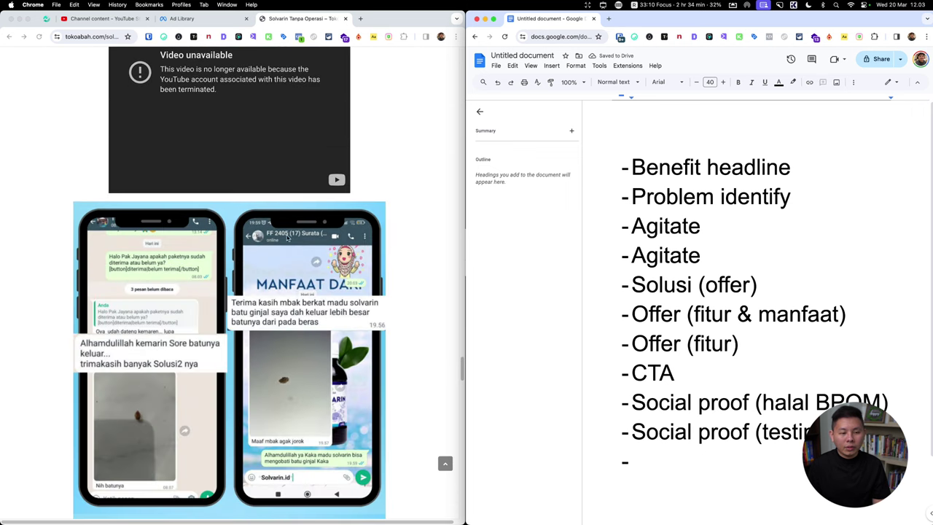
scroll(219, 211, up, 3)
scroll(202, 267, down, 3)
scroll(291, 248, up, 3)
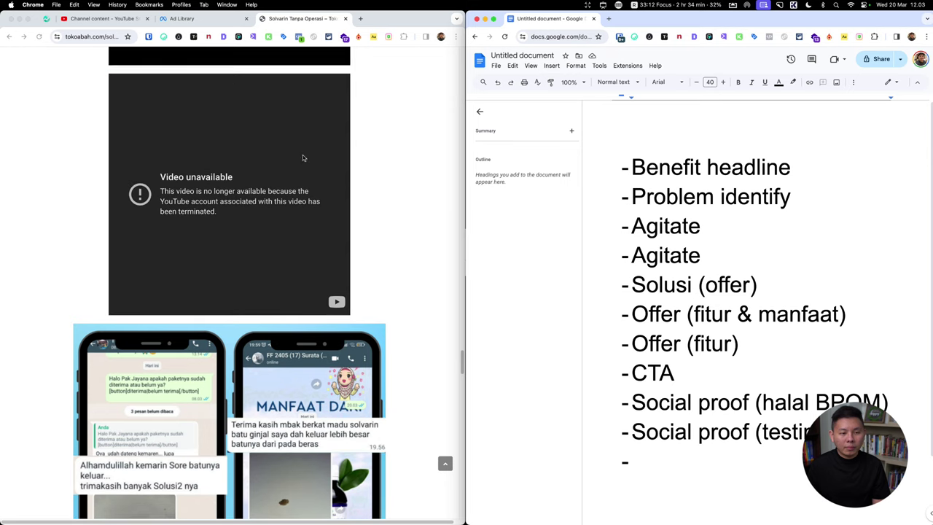
scroll(300, 253, down, 3)
text(VSL)
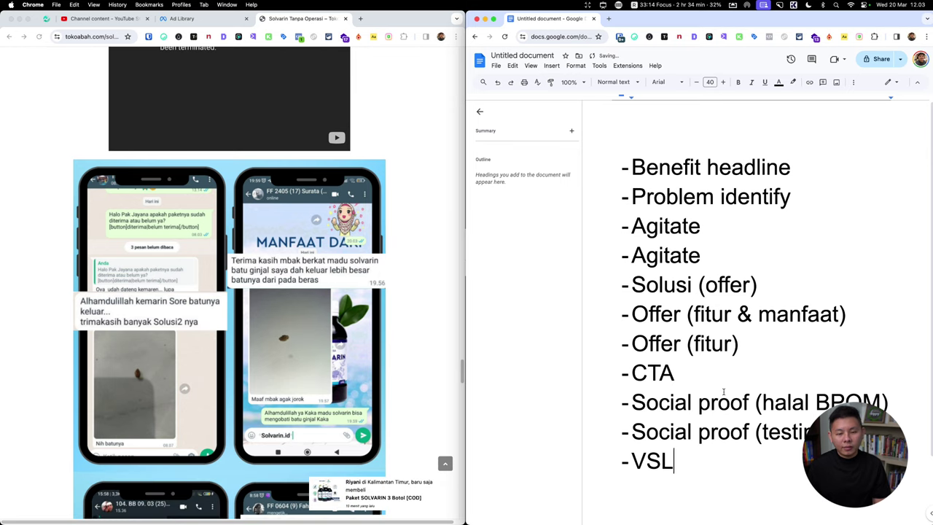
Step: Add another 'Social proof (testimoni)' line and start an empty bullet below it
scroll(423, 270, down, 5)
scroll(416, 282, down, 5)
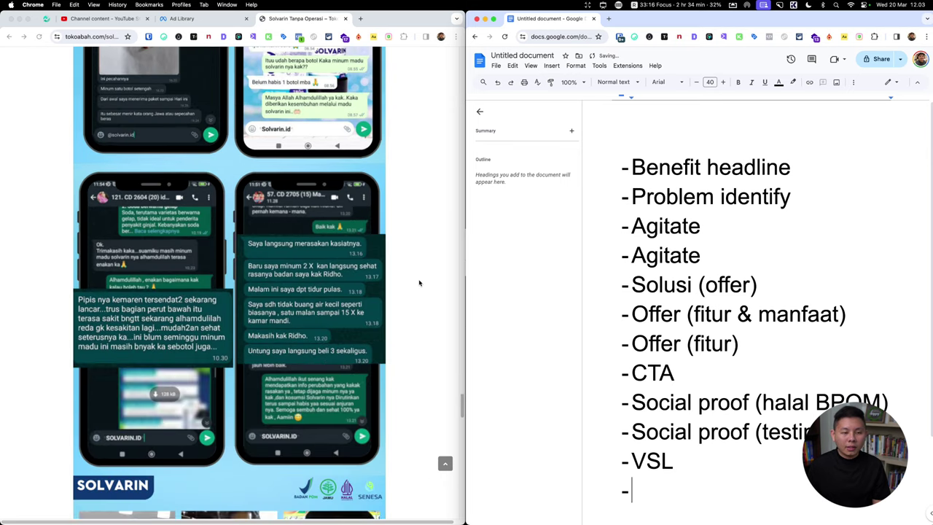
scroll(416, 281, down, 4)
scroll(394, 291, down, 3)
scroll(367, 306, down, 5)
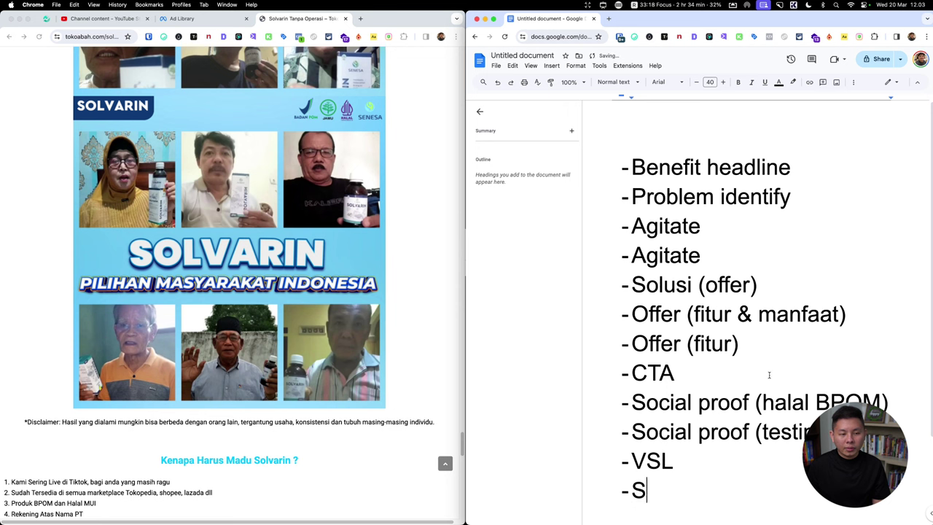
text(ocial proof )
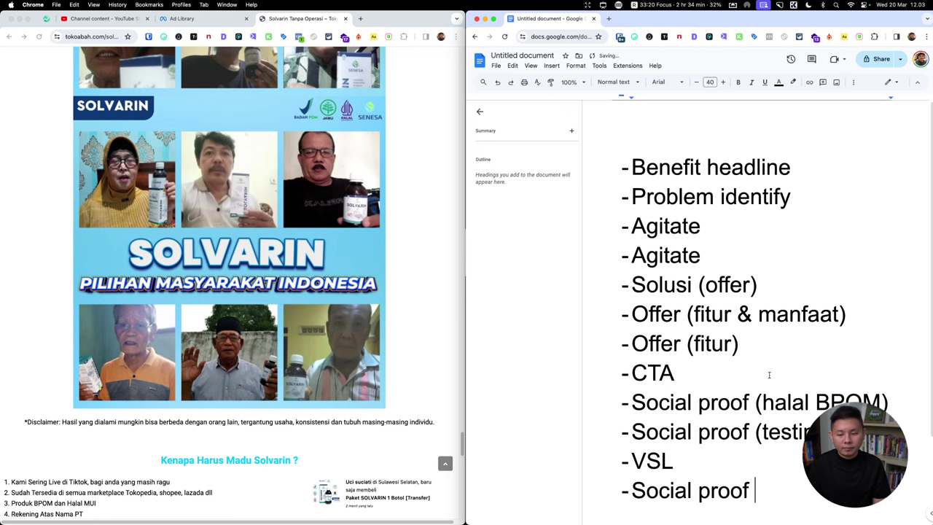
text((testimoni))
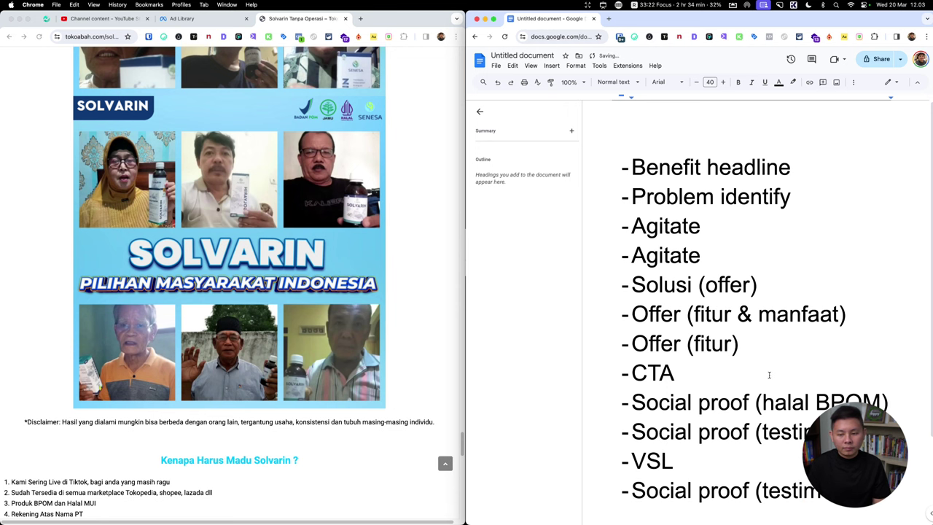
key(Return)
Step: Add 'Offer' and 'CTA' lines after the second testimonial line
scroll(146, 219, down, 5)
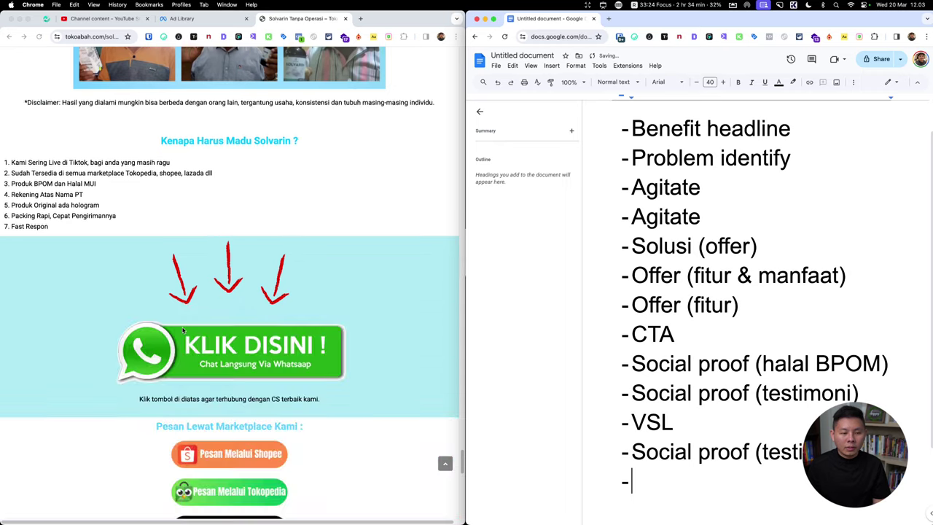
scroll(151, 189, down, 2)
scroll(151, 189, up, 1)
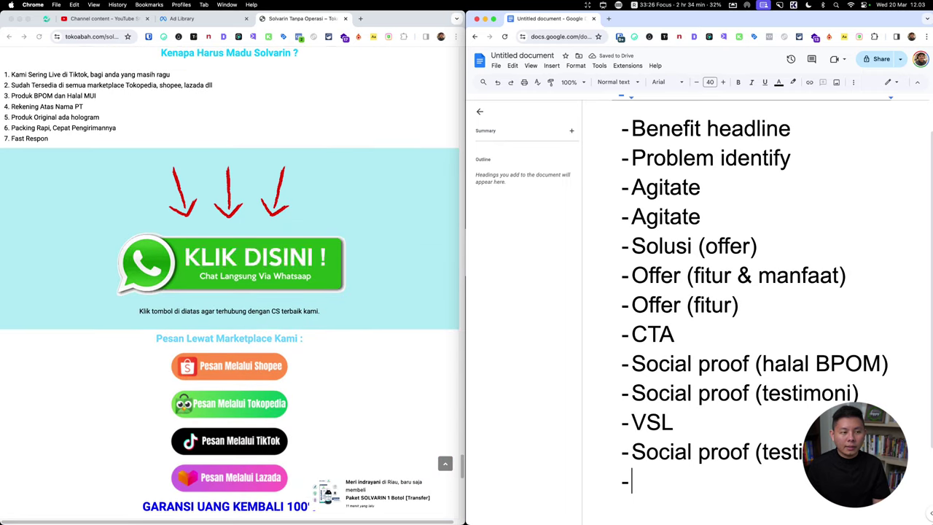
text(Offer)
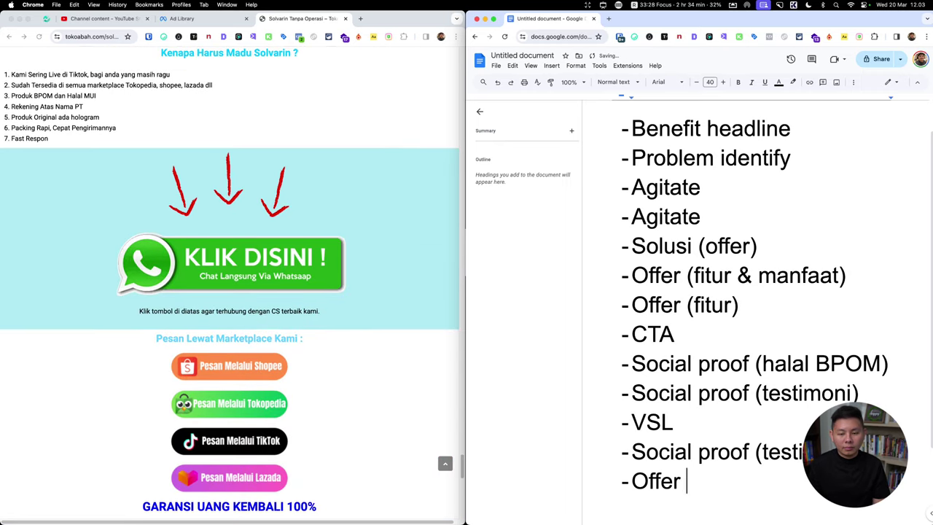
key(Return)
text(CTA)
key(Return)
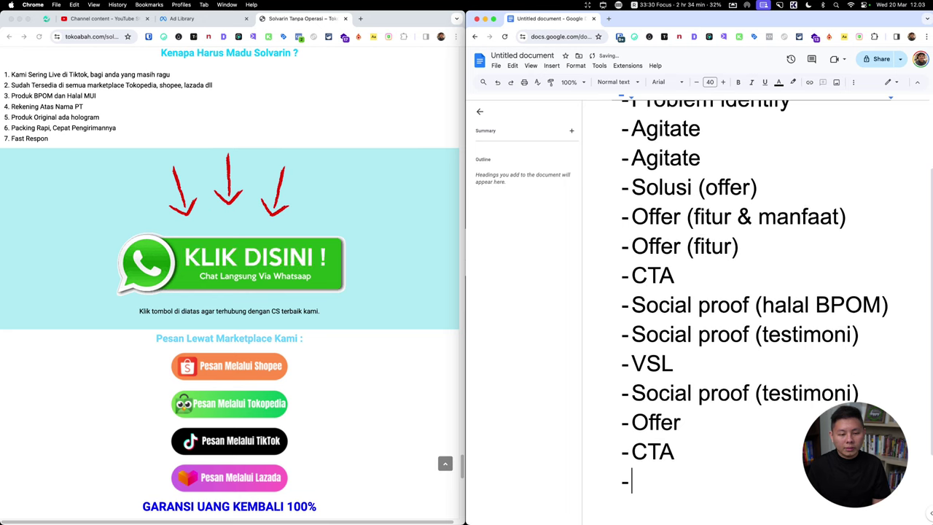
Step: Add 'Offer (garansi)' and 'Offer (COD)' lines, then select all the outline text
scroll(129, 253, down, 5)
scroll(129, 252, down, 1)
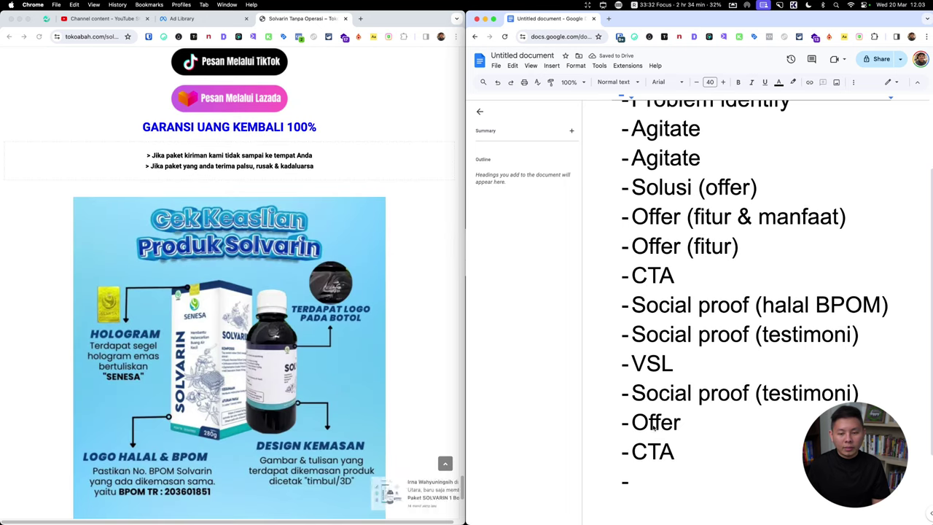
text(Offer )
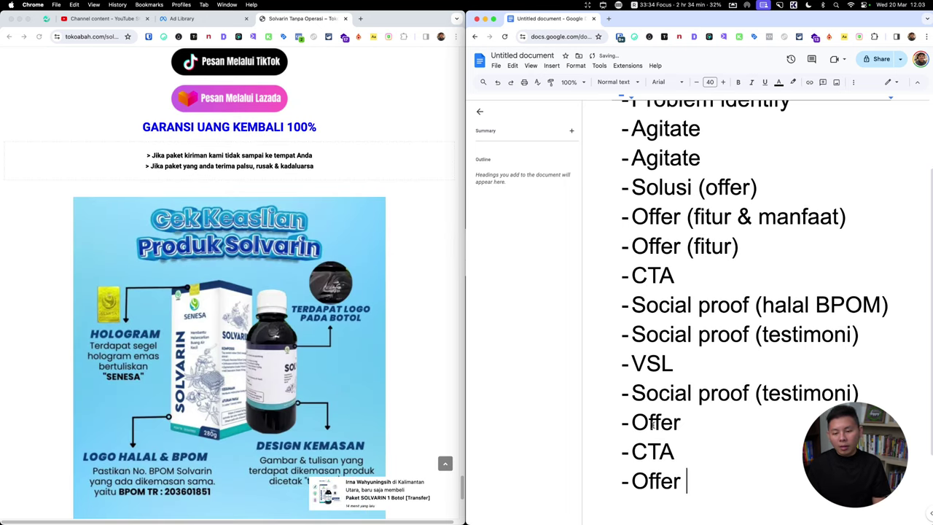
text((garansi)
key(Return)
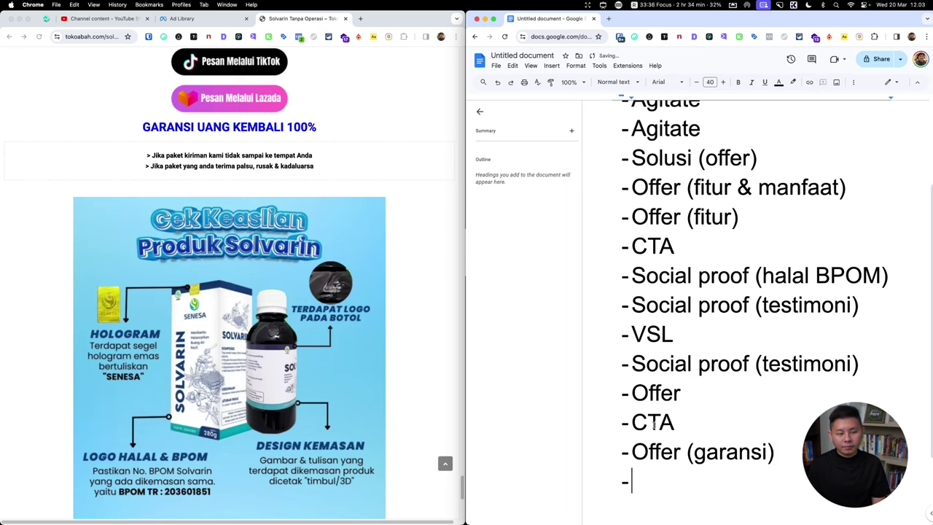
scroll(309, 336, down, 5)
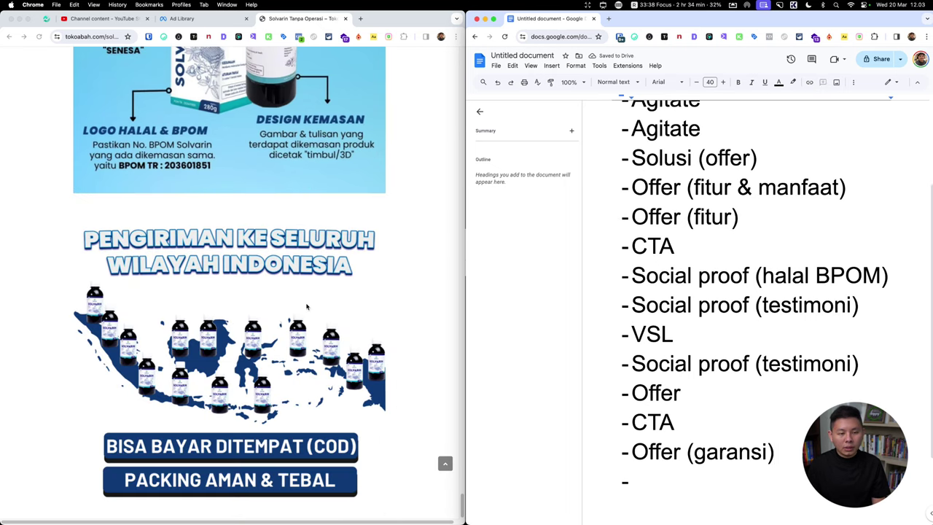
scroll(766, 452, down, 2)
text(Offer (F)
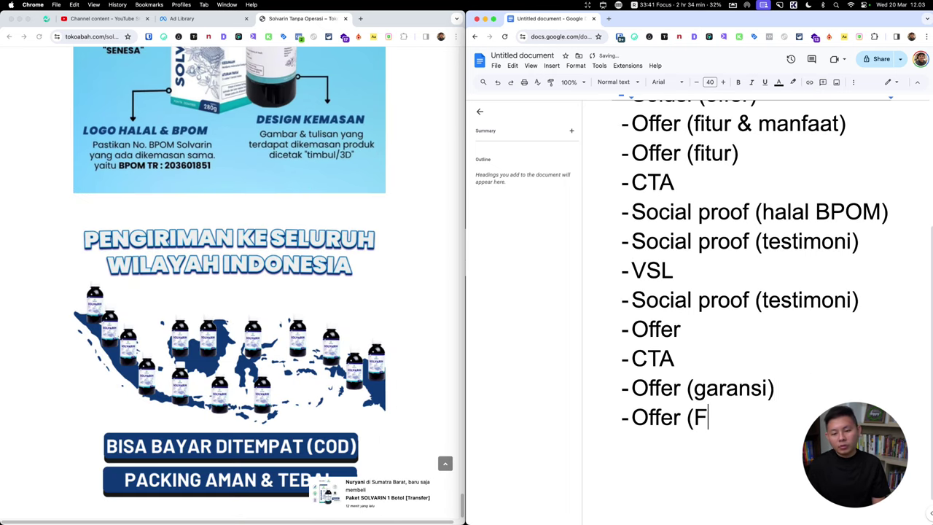
key(BackSpace)
text(COD))
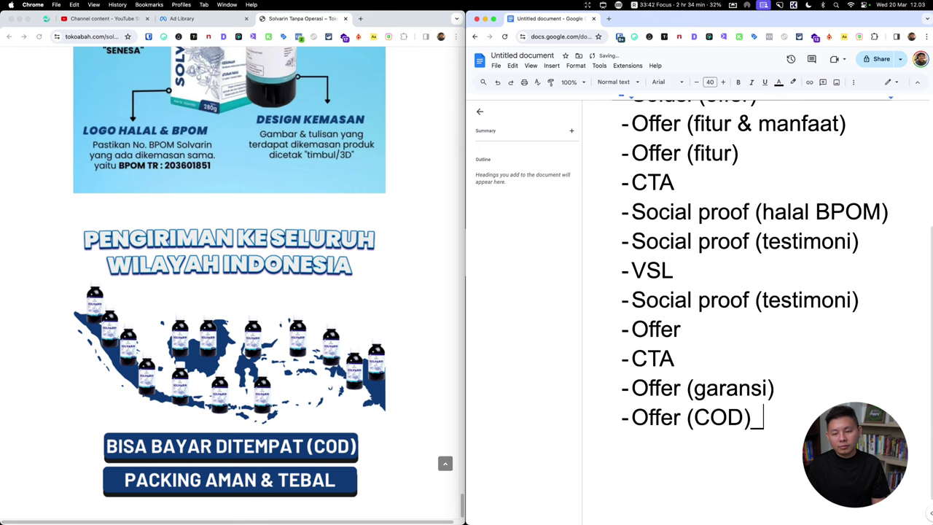
key(super+a)
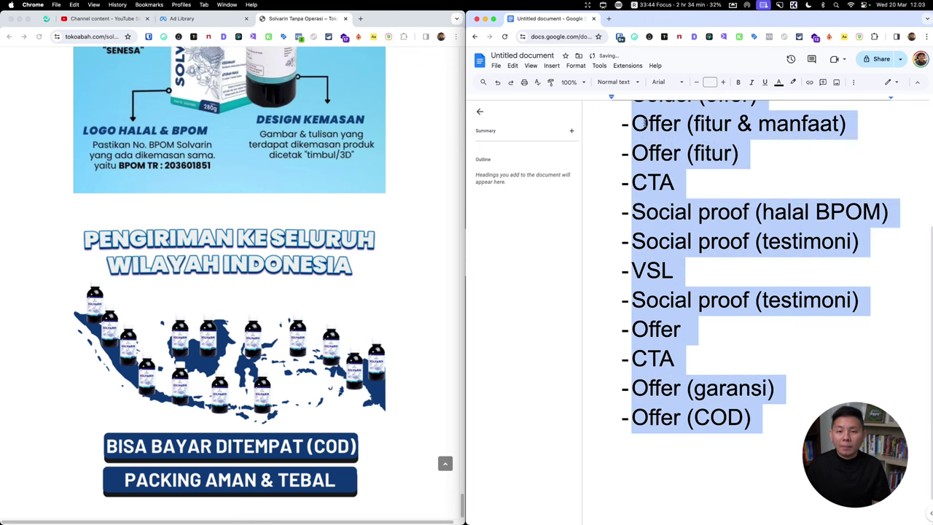
Step: Shrink the whole outline to 31-point text so Benefit headline through Offer (COD) fits
click(699, 83)
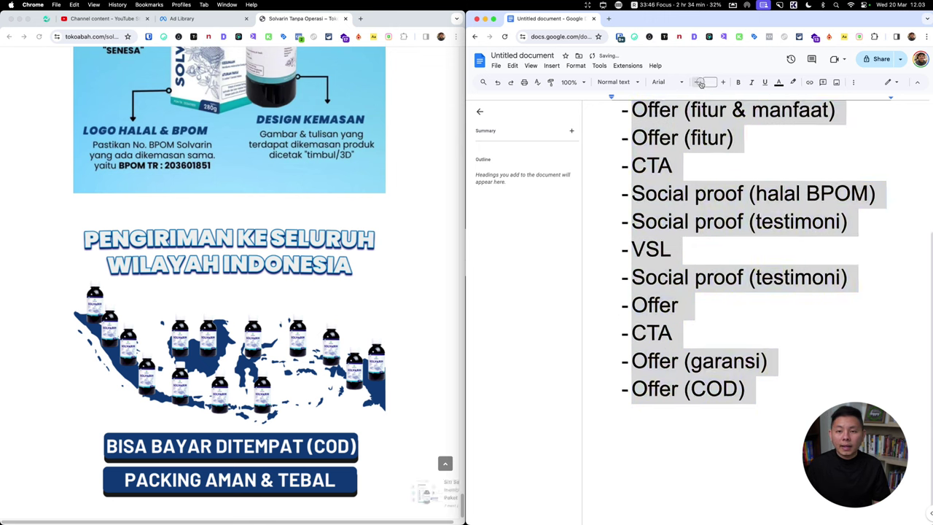
click(698, 83)
click(738, 242)
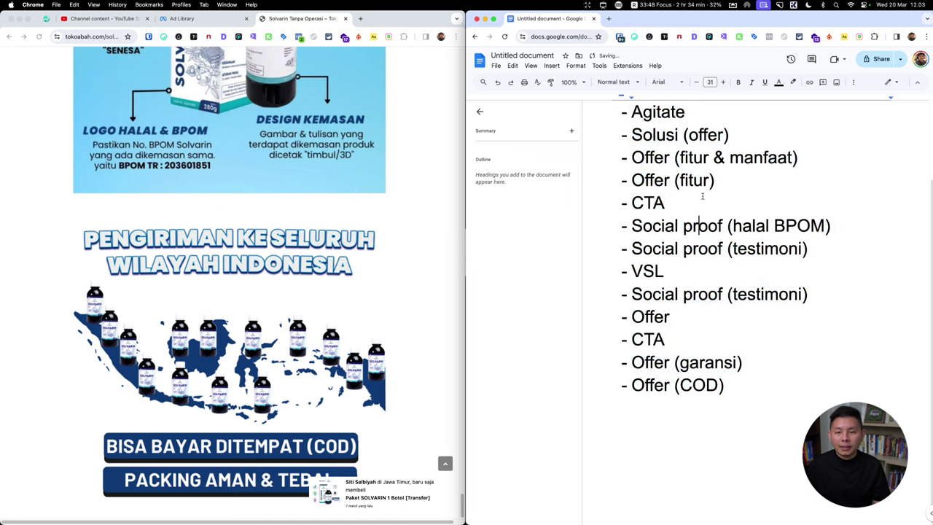
scroll(666, 196, up, 3)
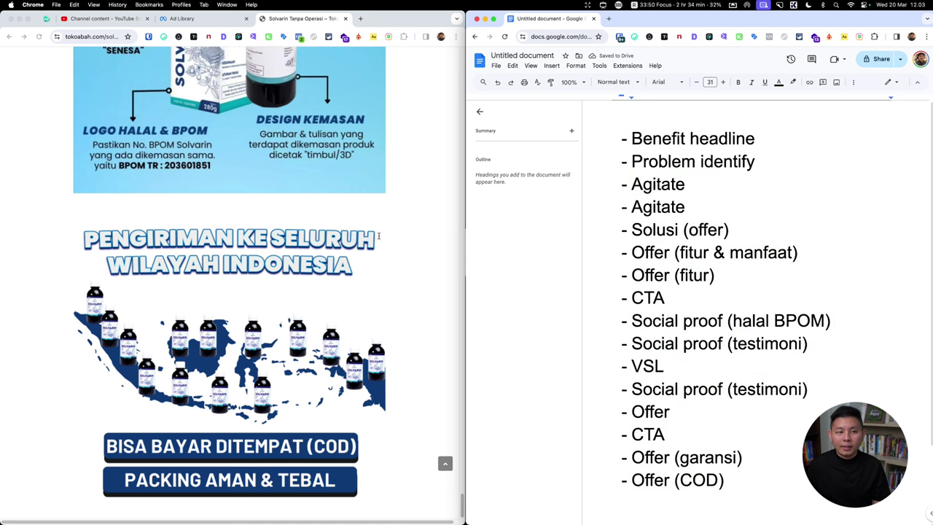
scroll(306, 209, up, 15)
scroll(343, 201, up, 15)
scroll(379, 191, up, 15)
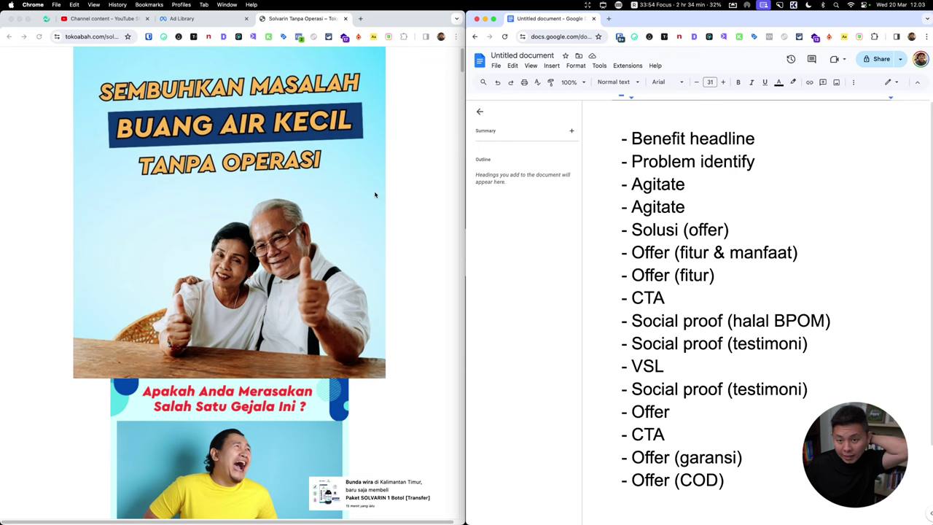
scroll(375, 194, down, 4)
scroll(390, 207, down, 8)
Step: Scroll the competitor page past the symptom list to the HATI-HATI and BENGKAK PROSTAT section
scroll(381, 231, down, 5)
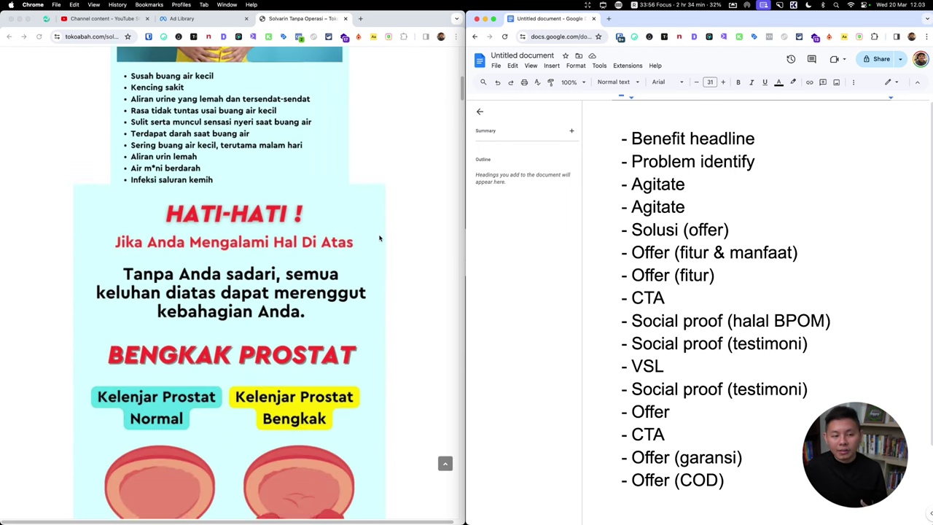
scroll(379, 238, down, 5)
scroll(380, 238, down, 1)
scroll(385, 237, up, 15)
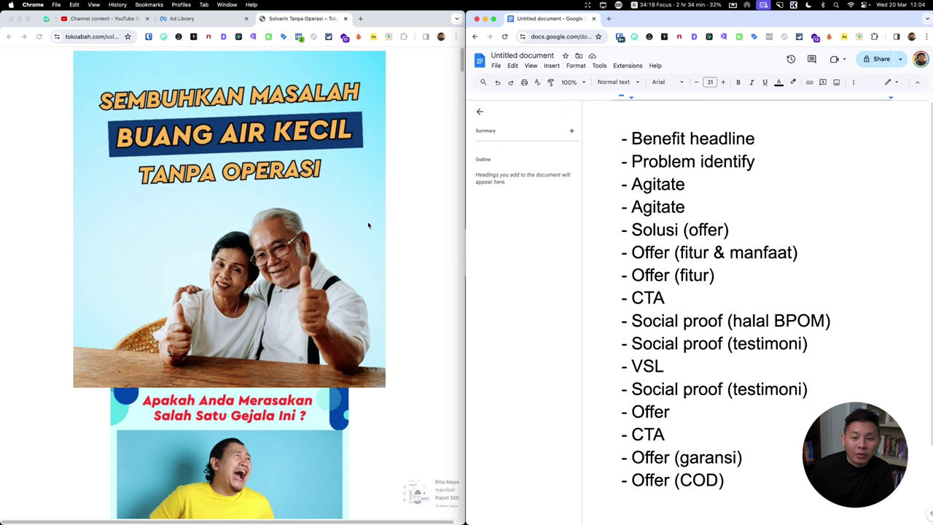
scroll(337, 242, down, 2)
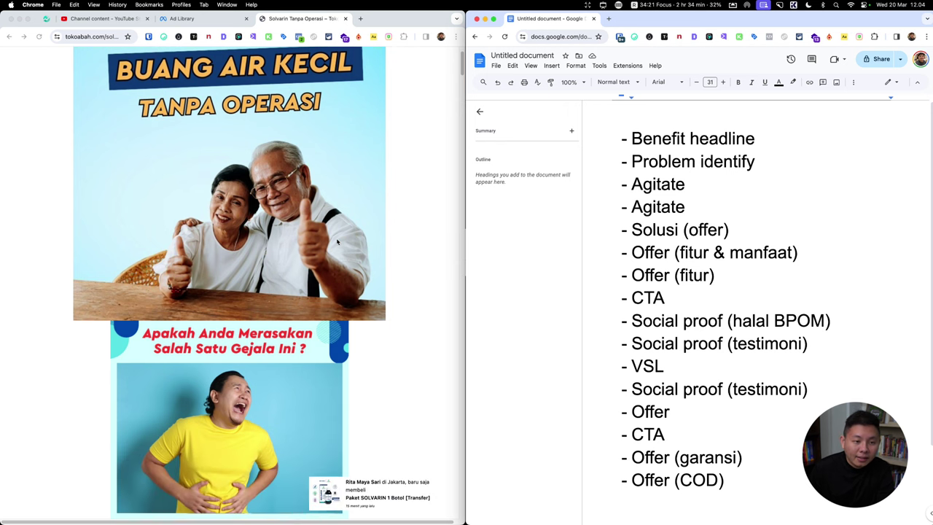
scroll(337, 242, up, 2)
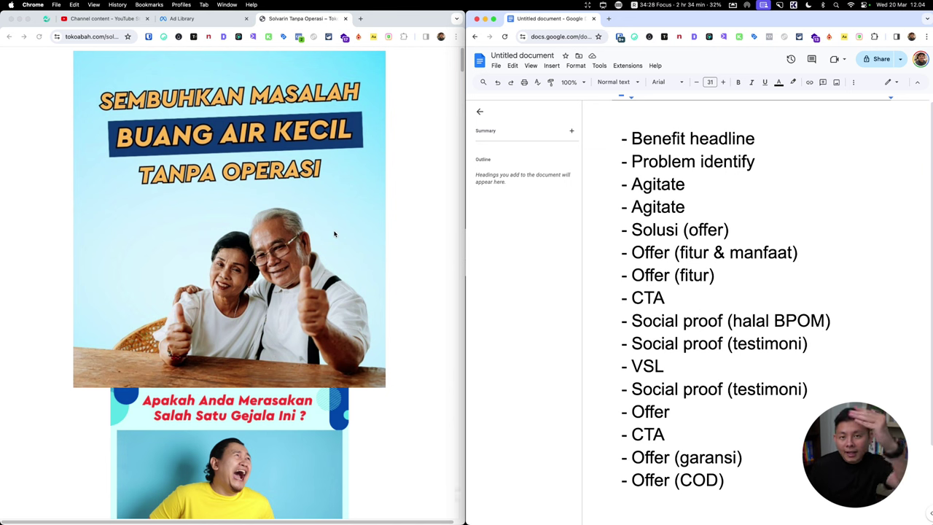
scroll(340, 224, down, 5)
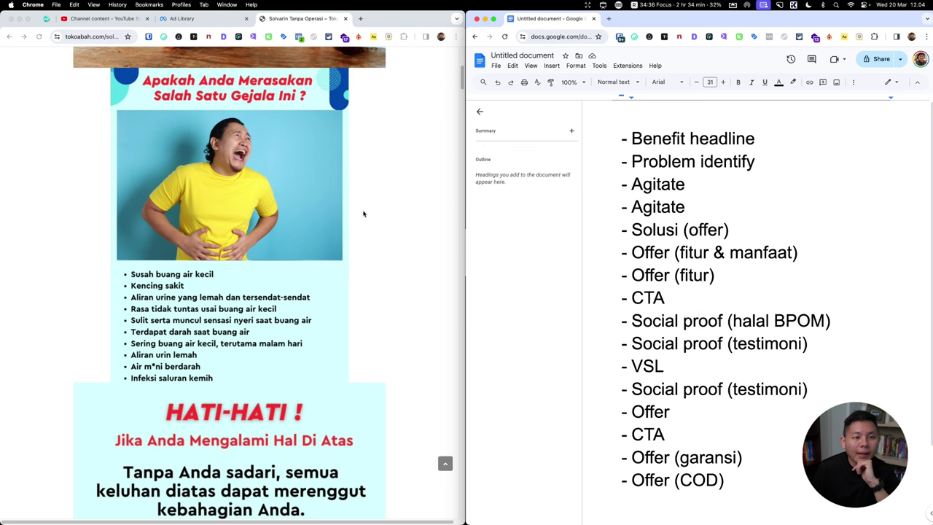
scroll(363, 213, down, 1)
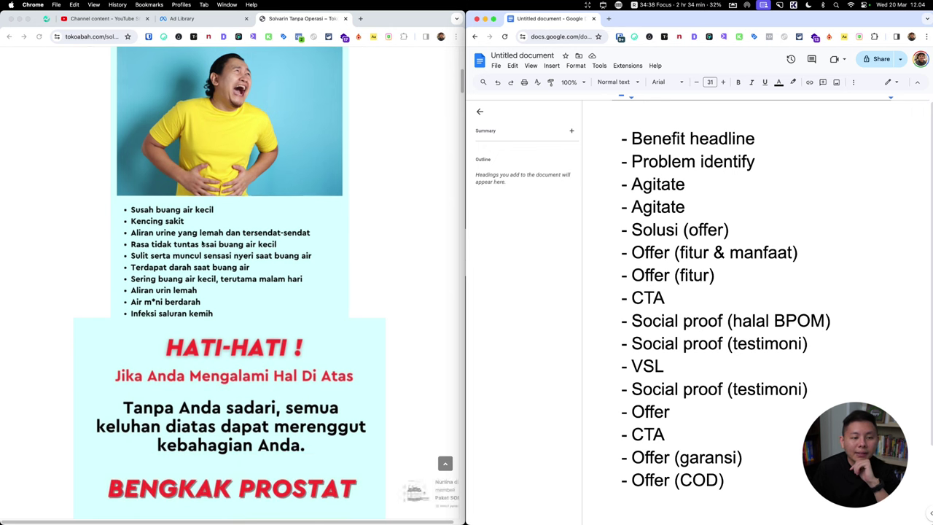
scroll(228, 244, down, 1)
scroll(328, 233, down, 1)
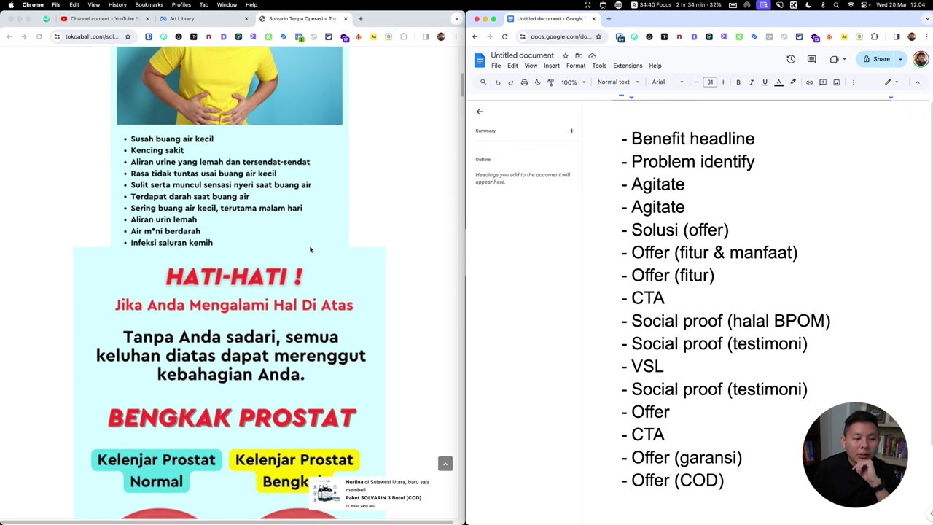
scroll(312, 197, down, 1)
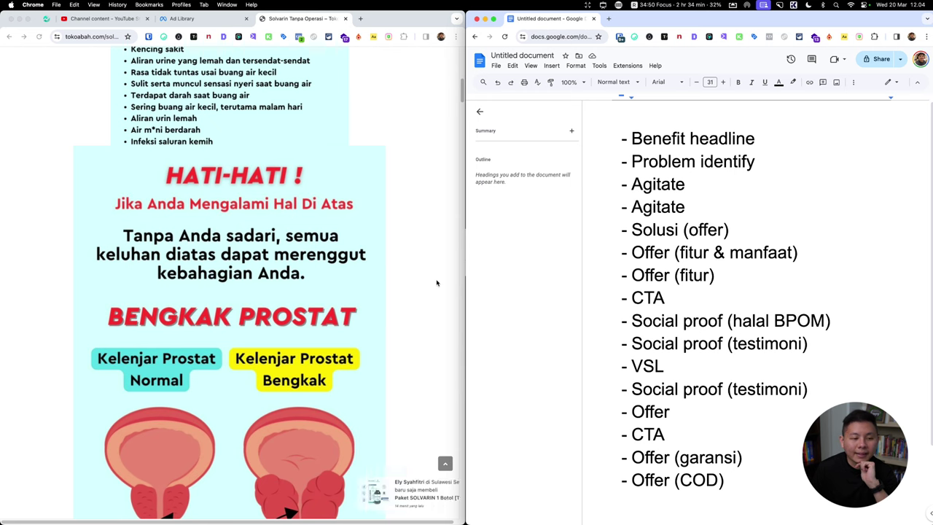
Step: Scroll the competitor page through the disease list to the hospital cost cards, RS Kebon Jeruk to RS Cikarang
scroll(408, 281, down, 3)
scroll(337, 234, down, 1)
scroll(338, 234, down, 1)
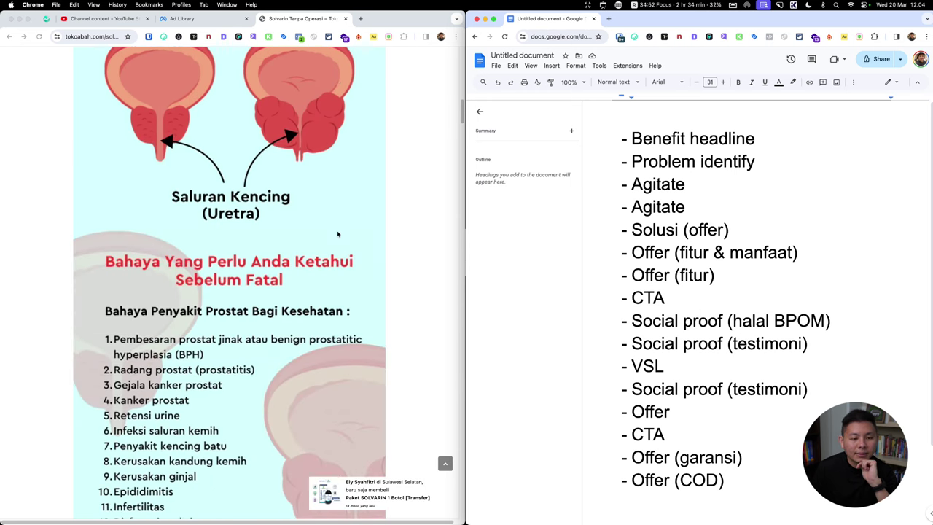
scroll(337, 233, down, 2)
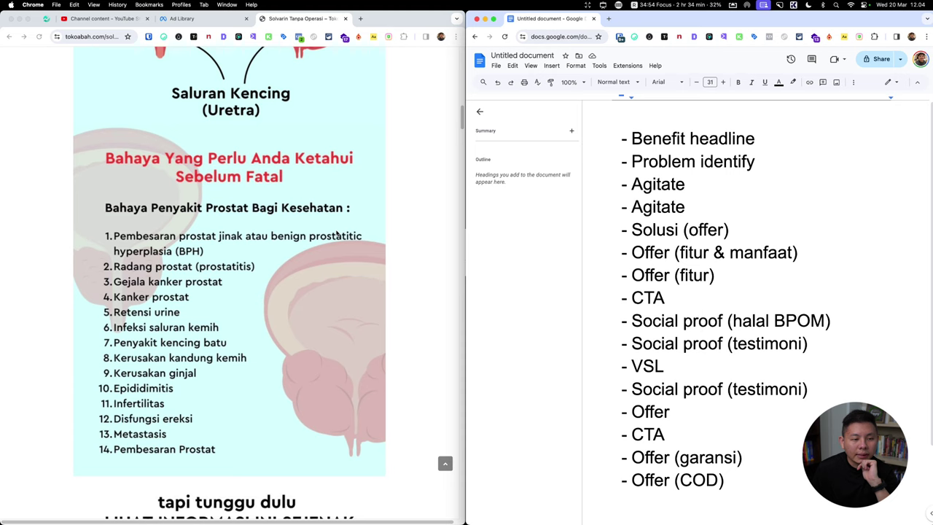
scroll(336, 233, down, 1)
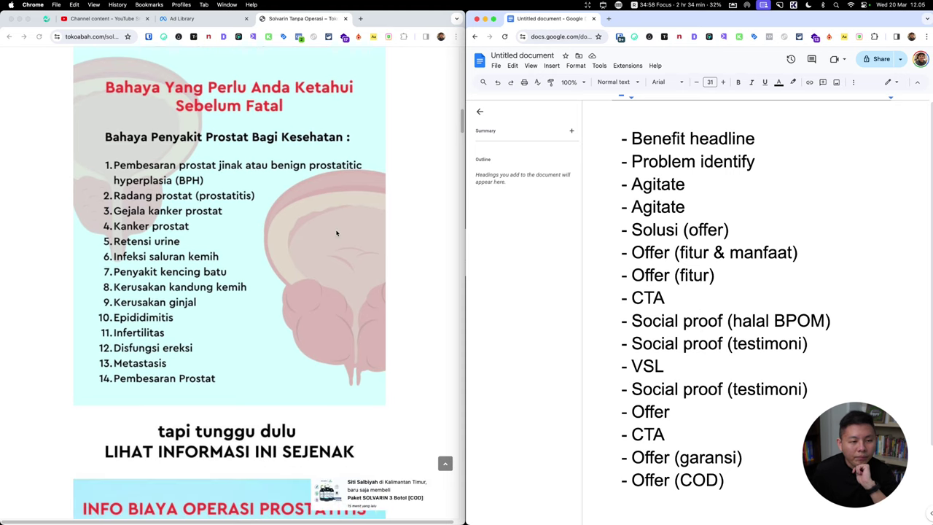
scroll(337, 234, down, 2)
scroll(337, 233, down, 2)
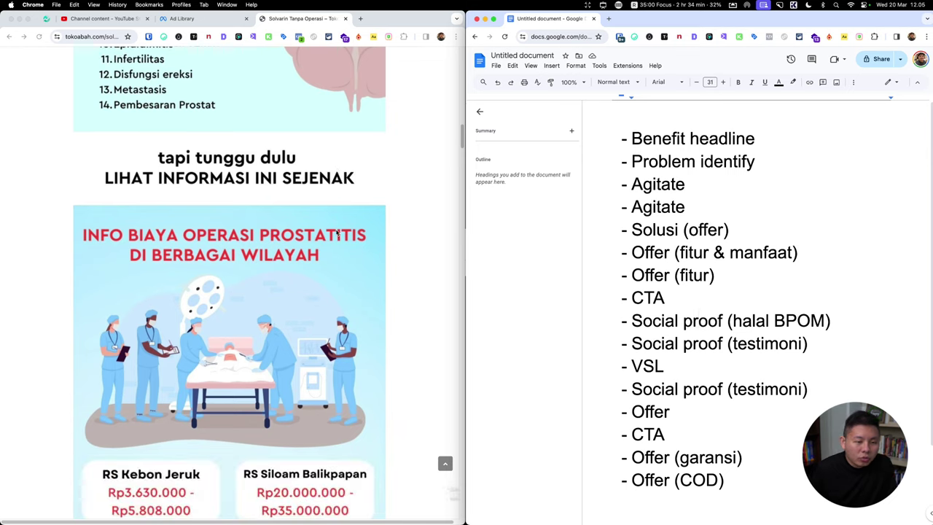
scroll(416, 199, down, 2)
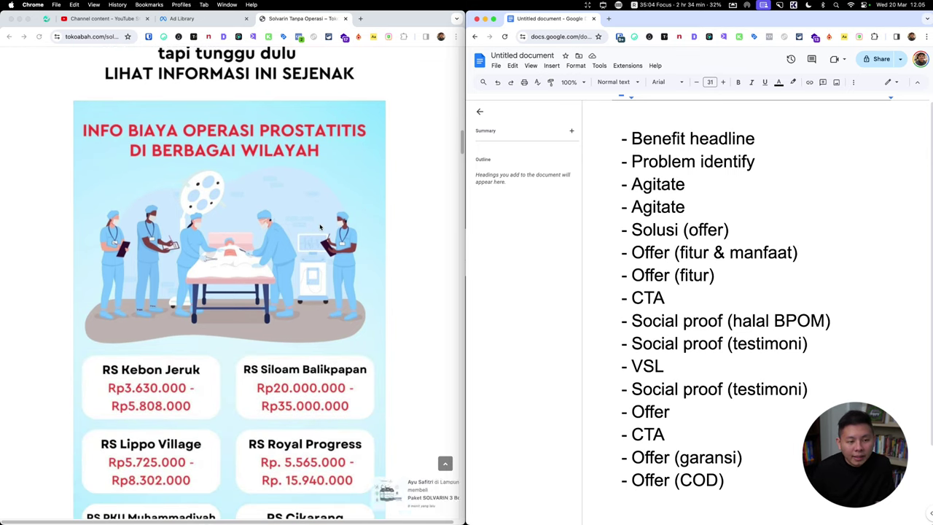
scroll(318, 225, down, 2)
scroll(317, 225, down, 1)
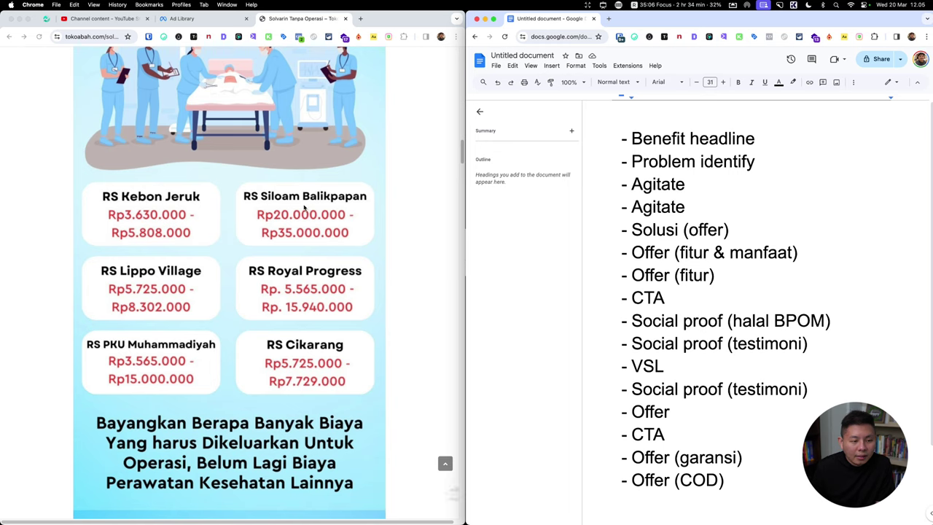
scroll(318, 226, down, 1)
scroll(306, 207, down, 2)
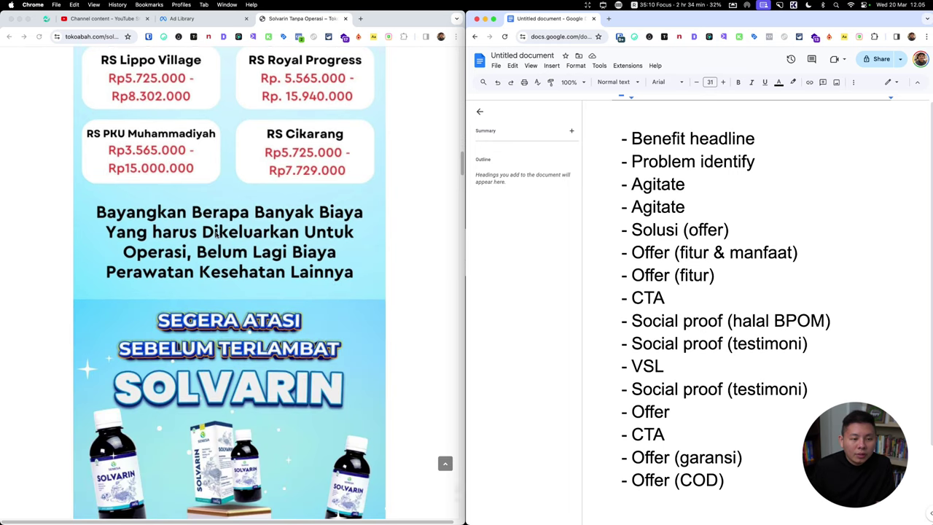
click(210, 233)
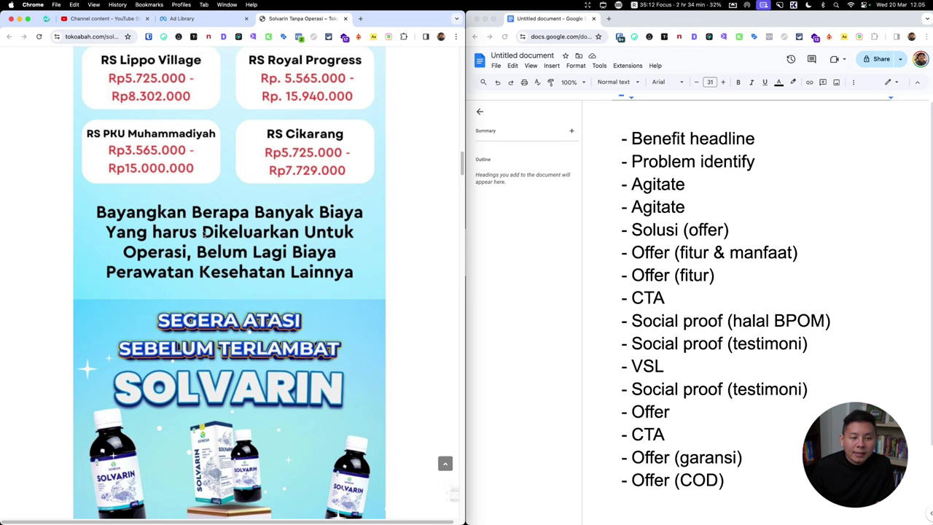
drag(204, 233, 266, 250)
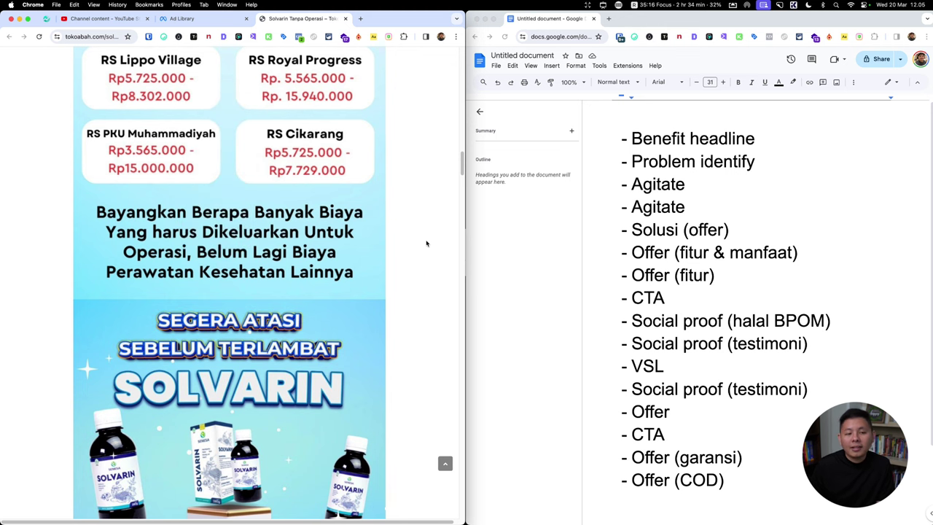
scroll(379, 252, down, 2)
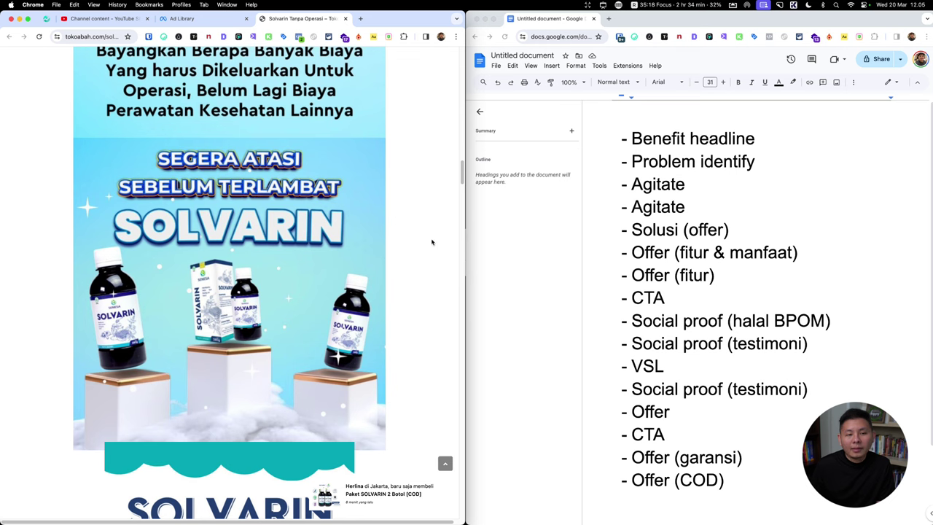
Step: Review the competitor page's sections up and down, ending on the SEGERA ATASI SOLVARIN banner
scroll(302, 183, up, 3)
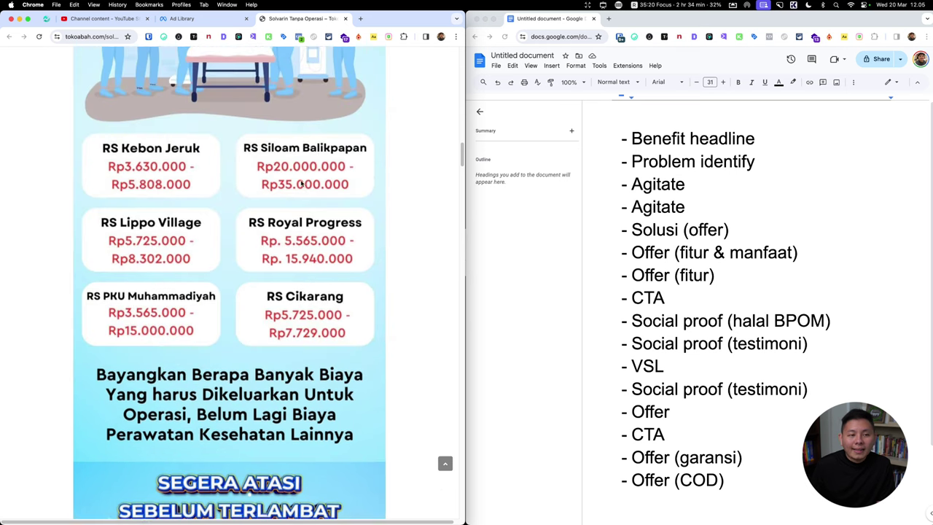
scroll(302, 182, up, 4)
scroll(302, 182, up, 2)
scroll(302, 182, up, 2)
scroll(301, 183, up, 3)
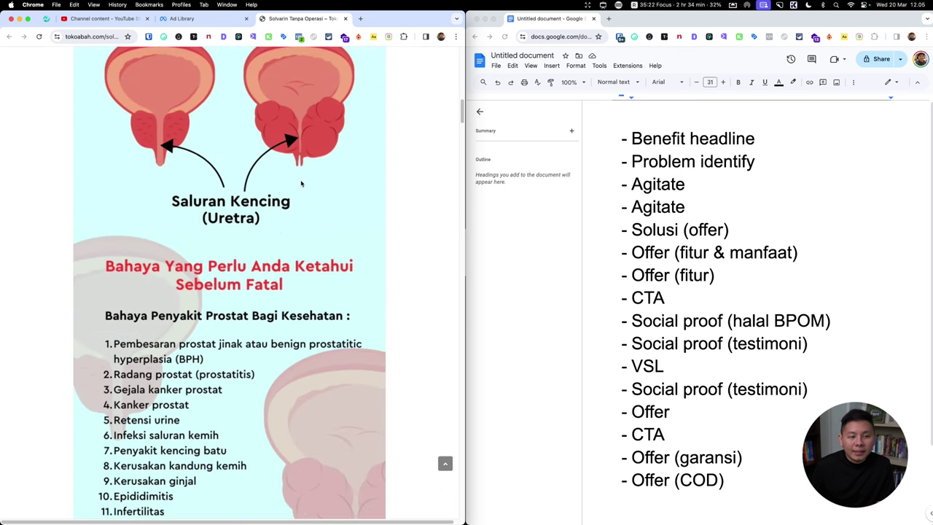
scroll(301, 183, up, 2)
scroll(301, 183, up, 3)
scroll(301, 183, up, 4)
scroll(301, 183, down, 4)
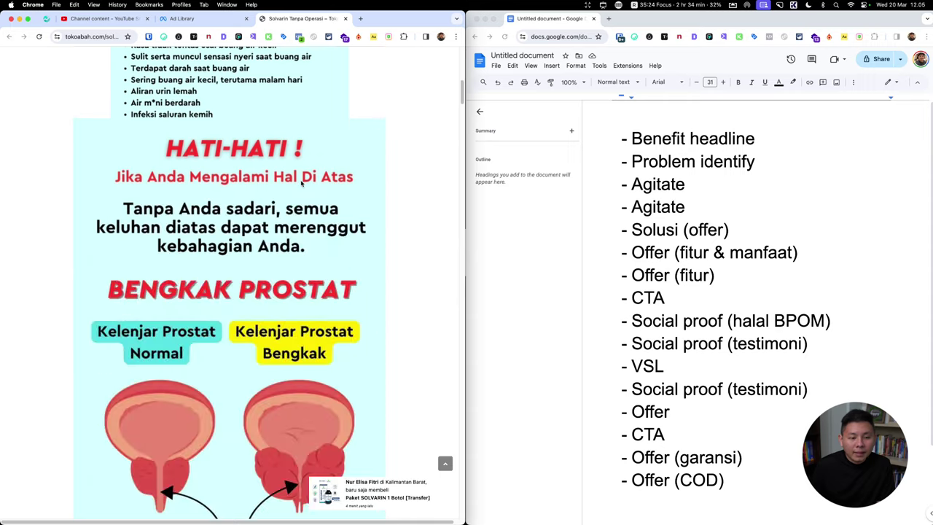
scroll(301, 183, down, 6)
scroll(301, 183, down, 6)
scroll(318, 230, down, 6)
scroll(318, 230, down, 4)
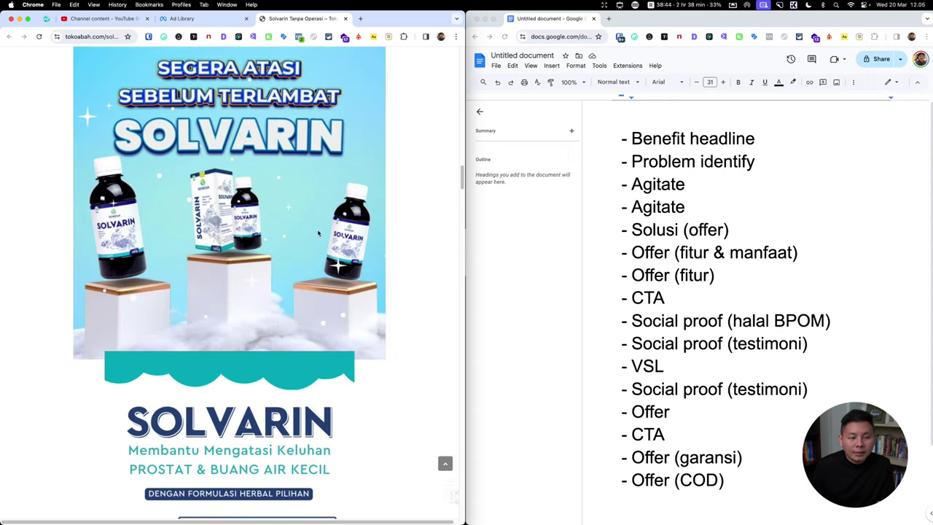
scroll(289, 147, up, 1)
scroll(314, 160, up, 1)
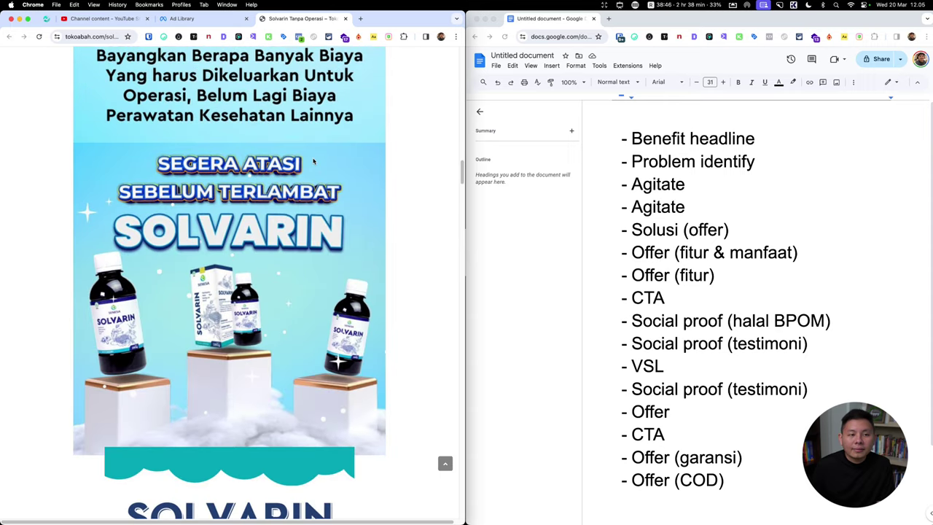
scroll(314, 160, up, 2)
scroll(315, 160, up, 3)
scroll(315, 161, up, 3)
scroll(313, 161, up, 4)
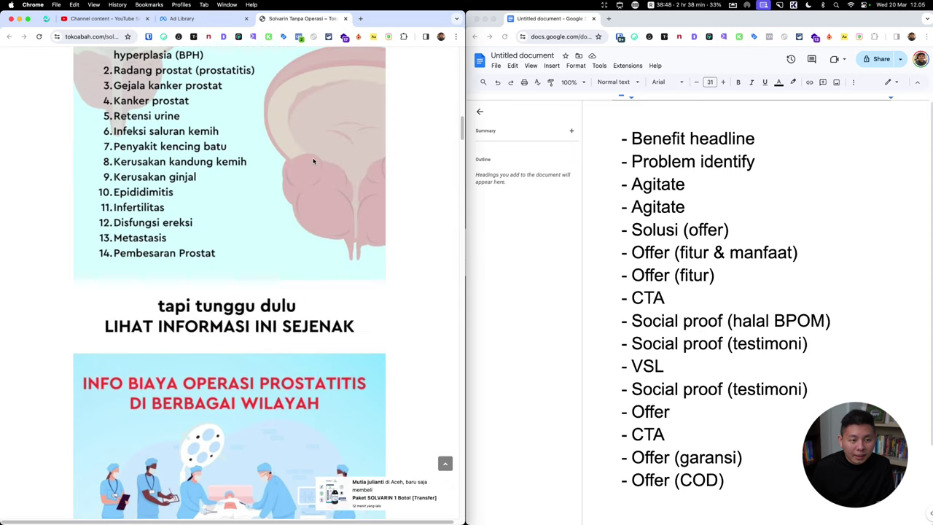
scroll(313, 161, up, 3)
scroll(313, 161, down, 5)
scroll(314, 161, down, 4)
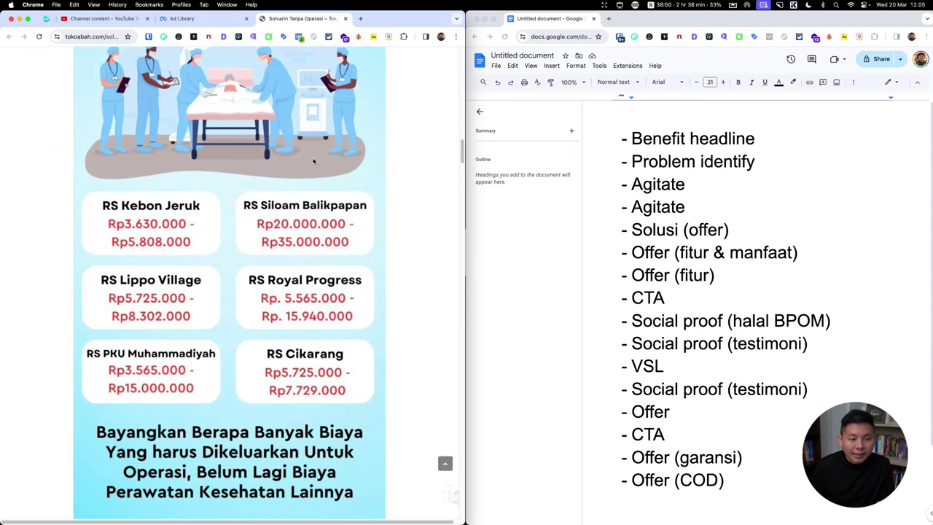
scroll(316, 163, down, 4)
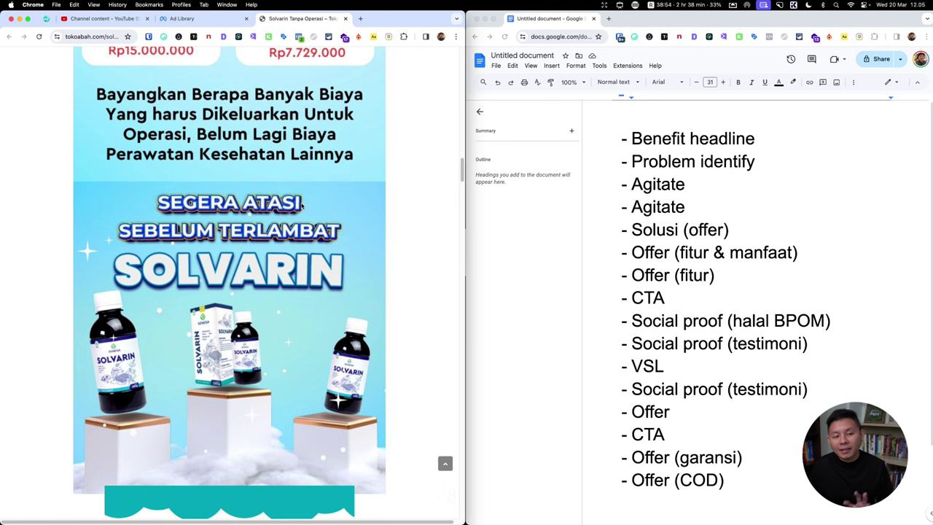
scroll(363, 252, down, 1)
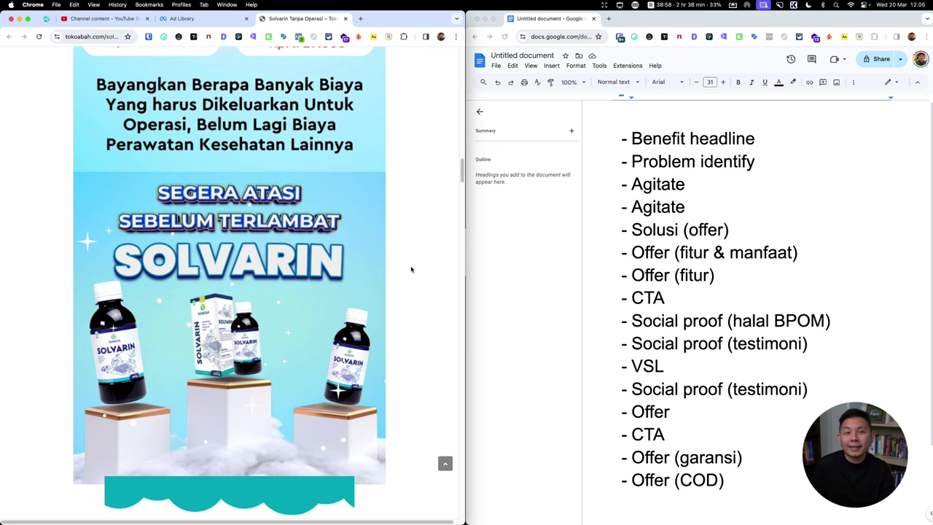
scroll(407, 282, down, 3)
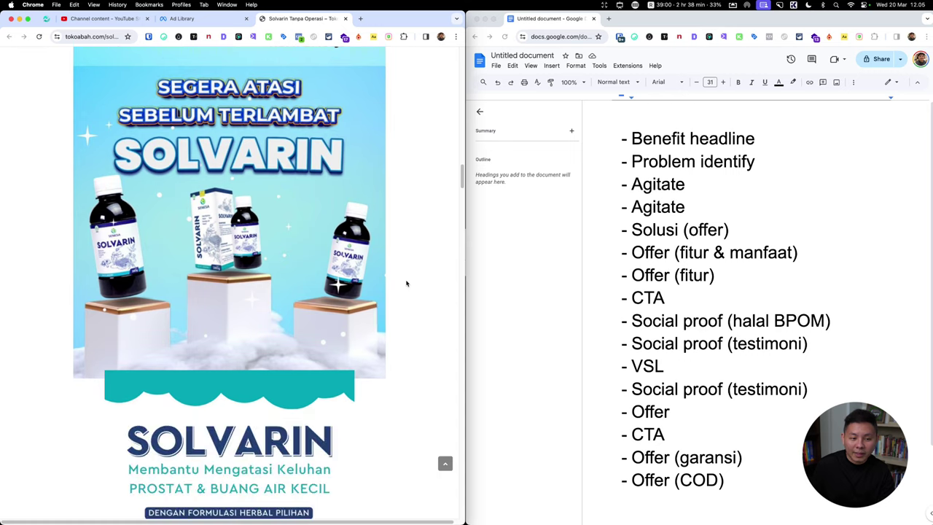
Step: Scroll down to the SOLVARIN heading and its herbal, BPOM-tested product description box
scroll(407, 283, down, 5)
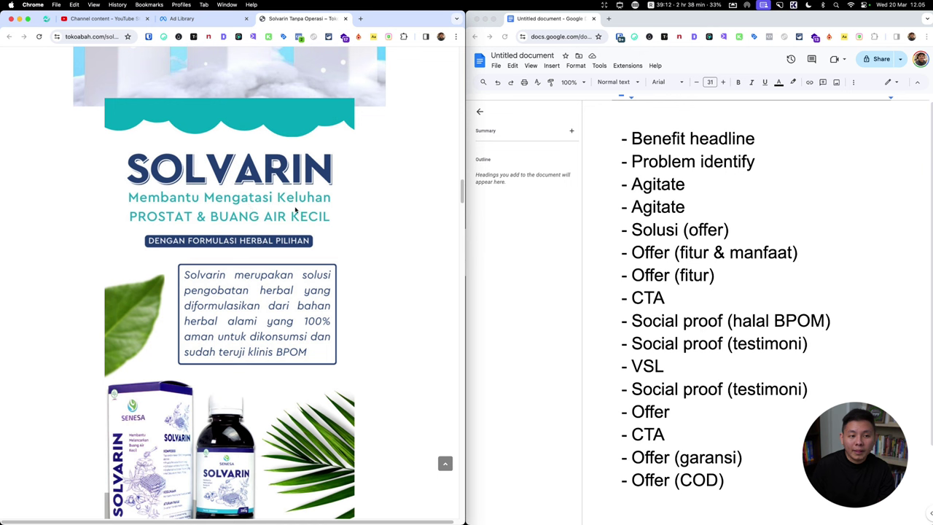
scroll(397, 220, down, 2)
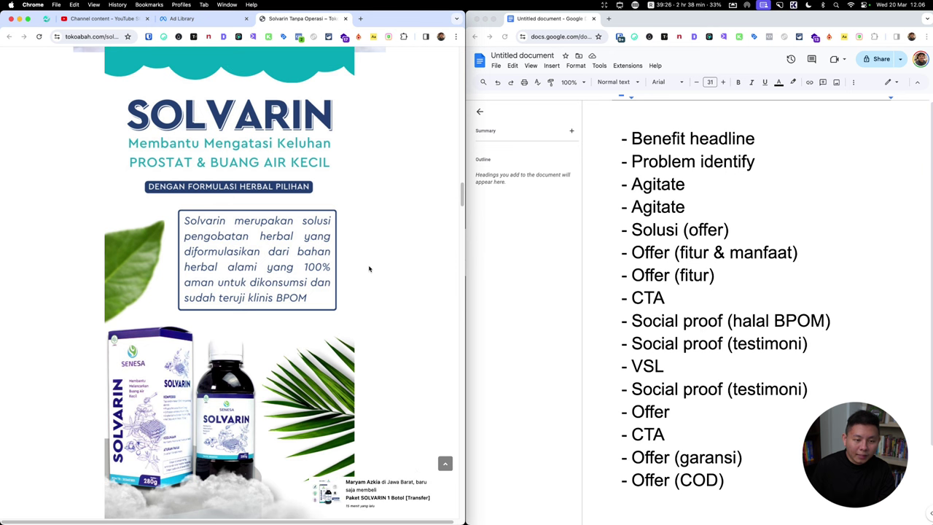
scroll(253, 201, down, 1)
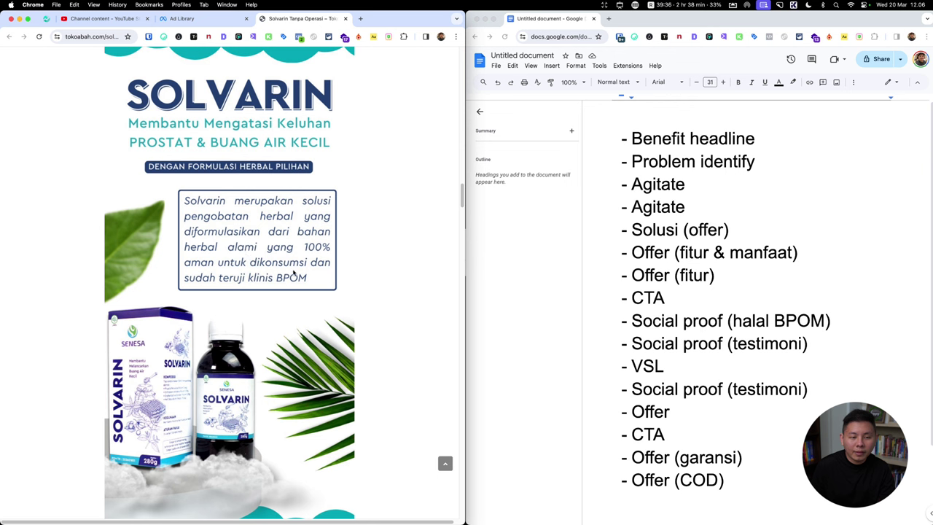
scroll(312, 264, down, 1)
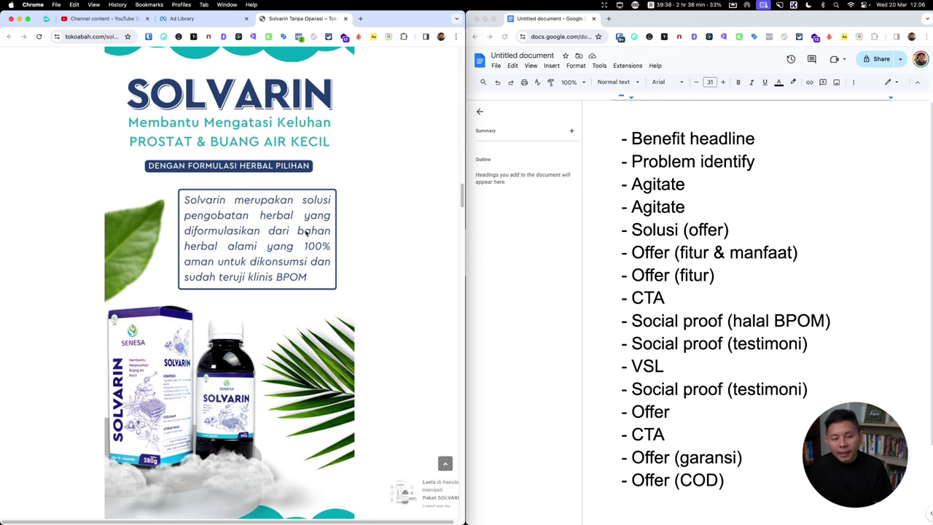
Step: Write a purple note beside the outline: 'Solvarin merupakan' plus a line on 100% natural herbal ingredients
mouse_move(515, 53)
click(546, 19)
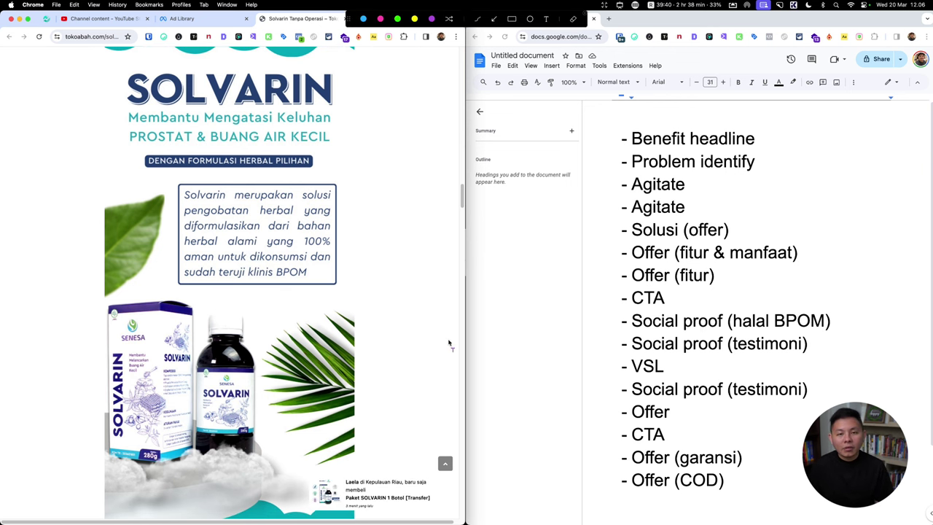
click(478, 232)
text(So)
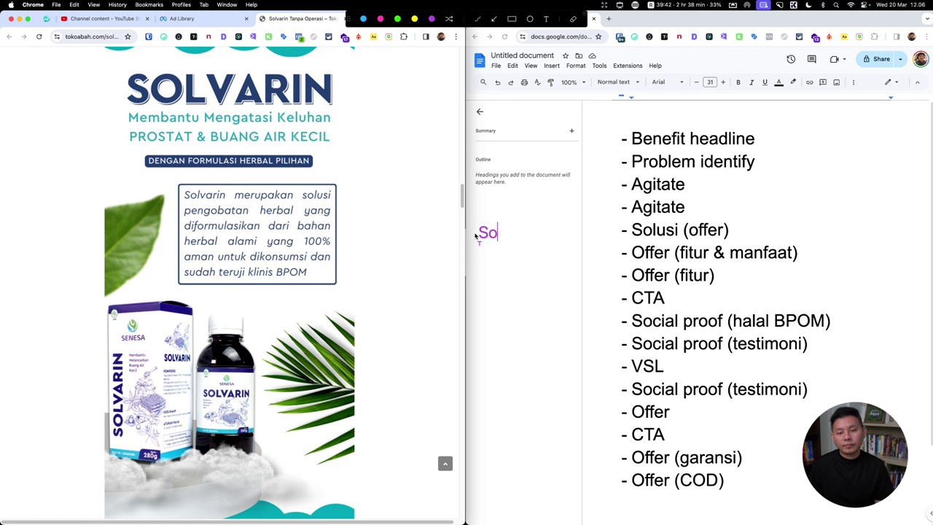
text(lvarin merupaka)
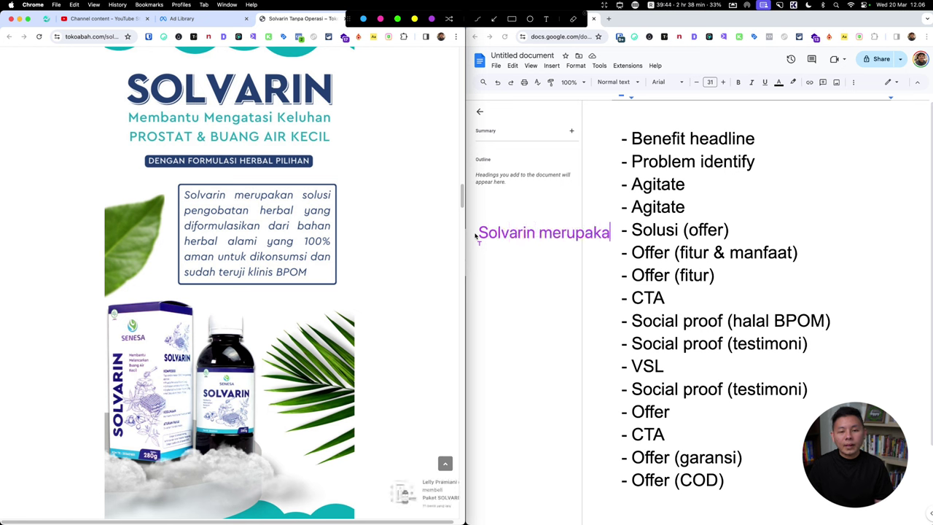
text(n)
key(Return)
text(solus)
text(pengo)
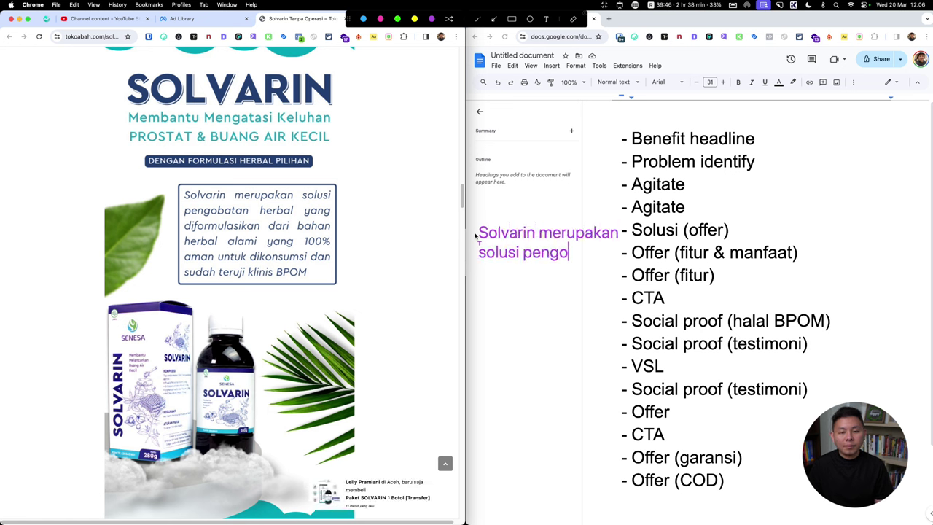
text(batan hera)
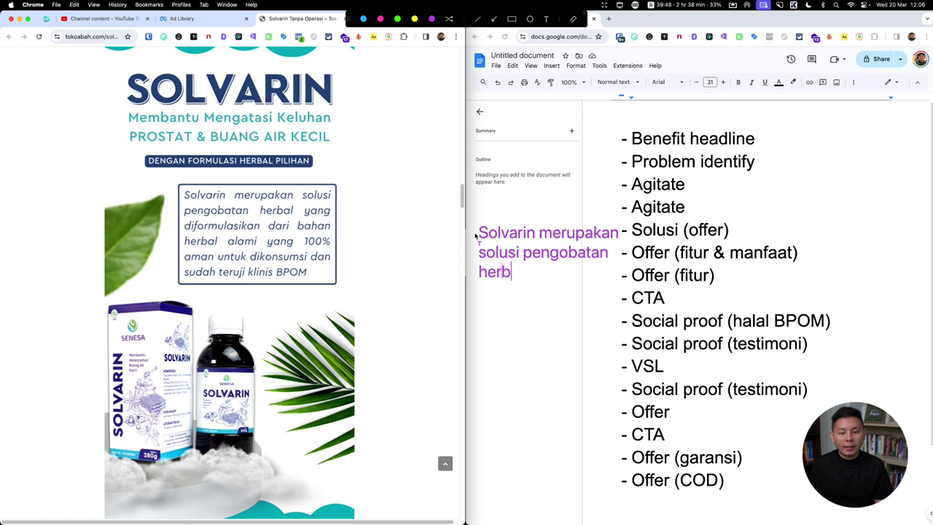
text(al yang)
text( Kami)
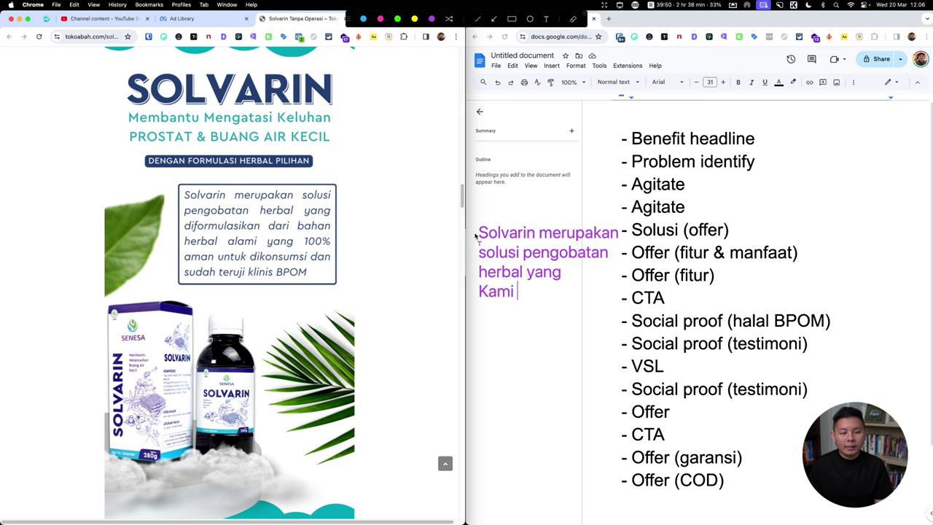
text( formu)
text(lasikan d)
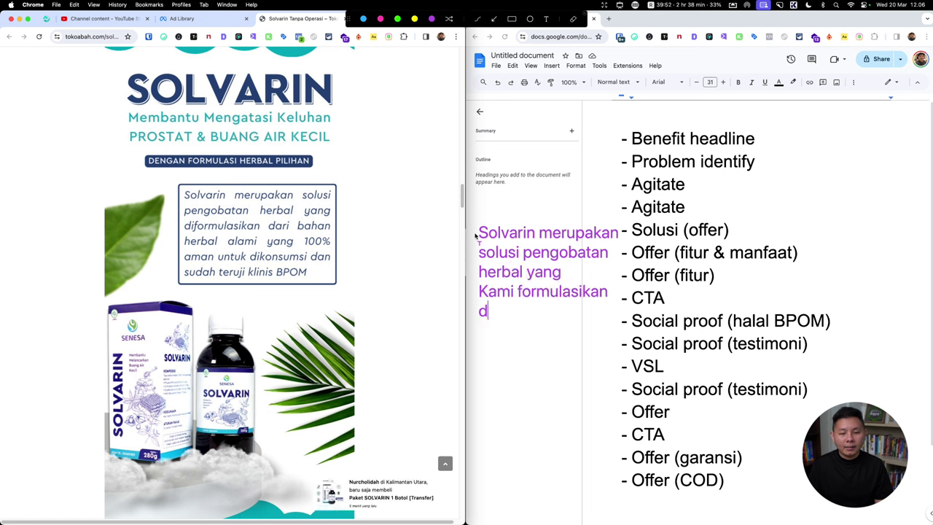
text(ari bah)
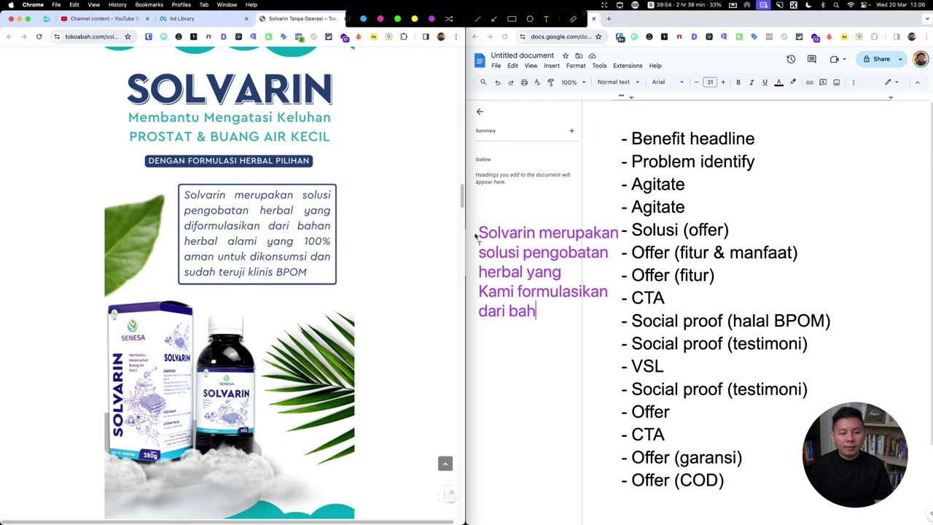
text(an herb)
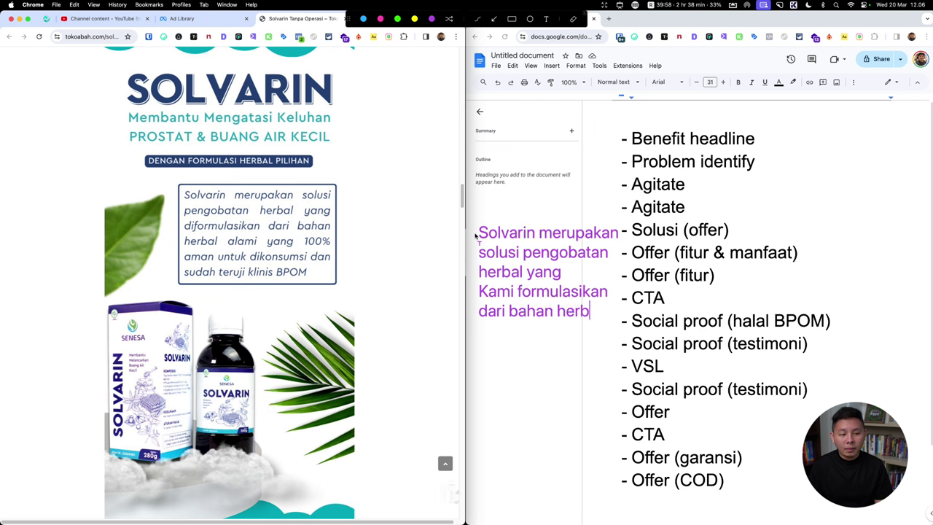
key(BackSpace)
key(BackSpace)
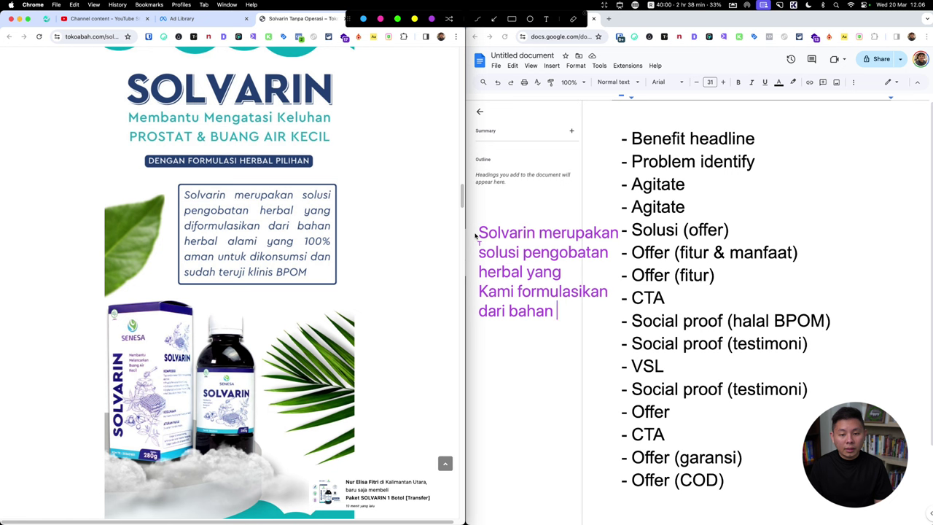
text(herbal)
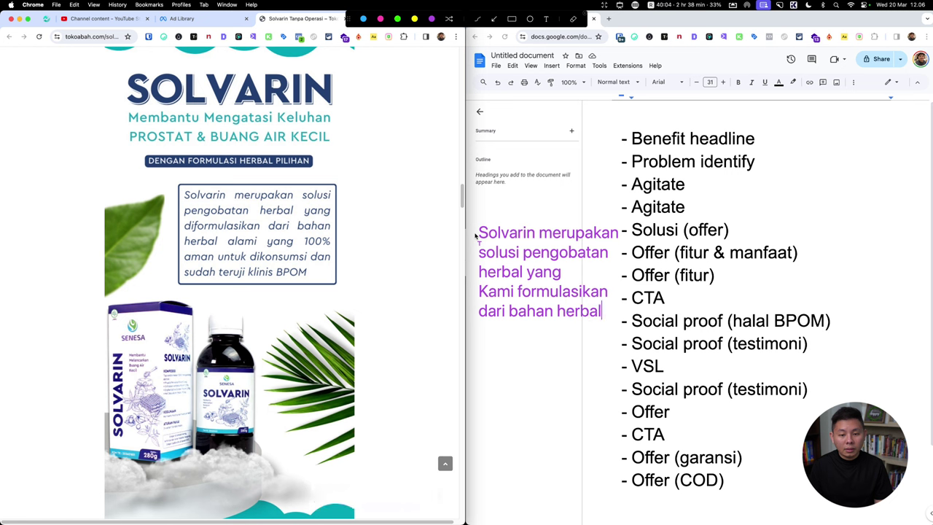
key(BackSpace)
key(BackSpace)
key(BackSpace)
key(BackSpace)
key(BackSpace)
key(BackSpace)
key(BackSpace)
key(BackSpace)
key(BackSpace)
text(100)
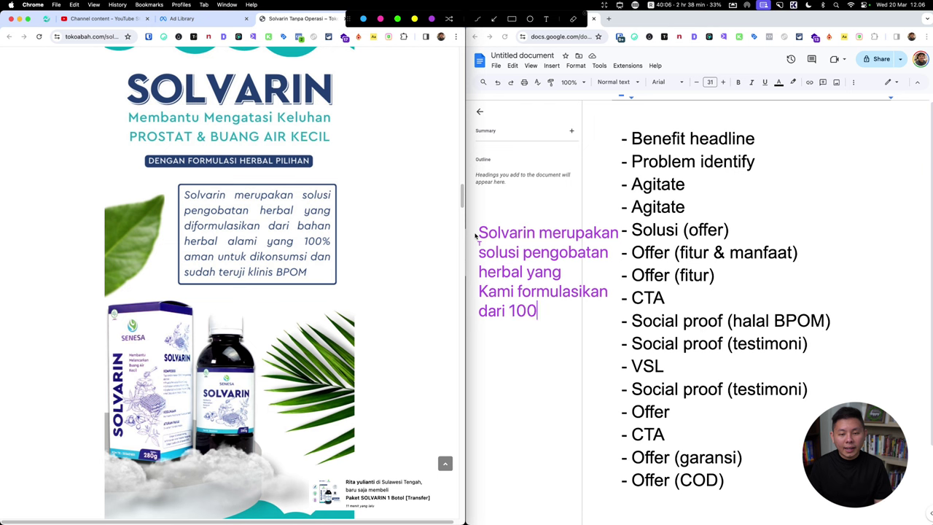
text(% bahan herbal)
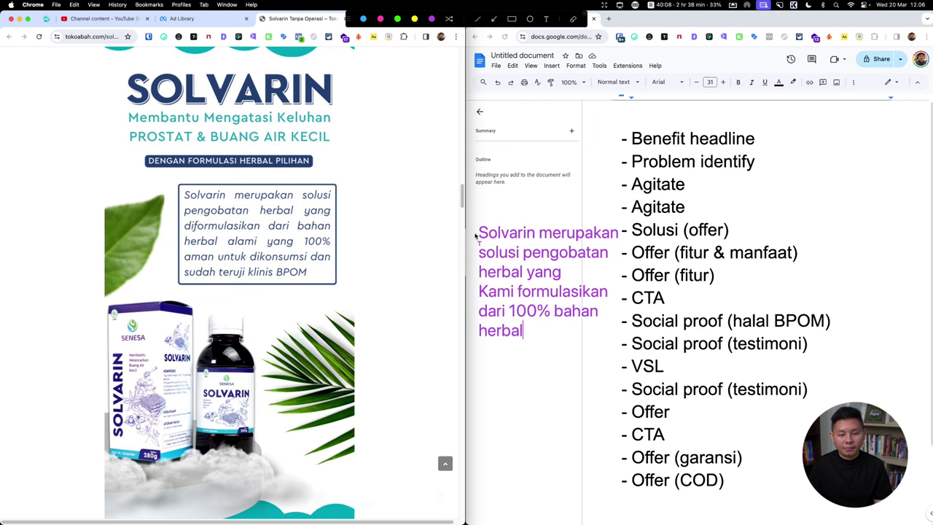
text( alami.)
Step: Add 'Aman untuk Kamu konsumsi & sudah memiliki BPOM' and delete the repeated word 'herbal'
key(Return)
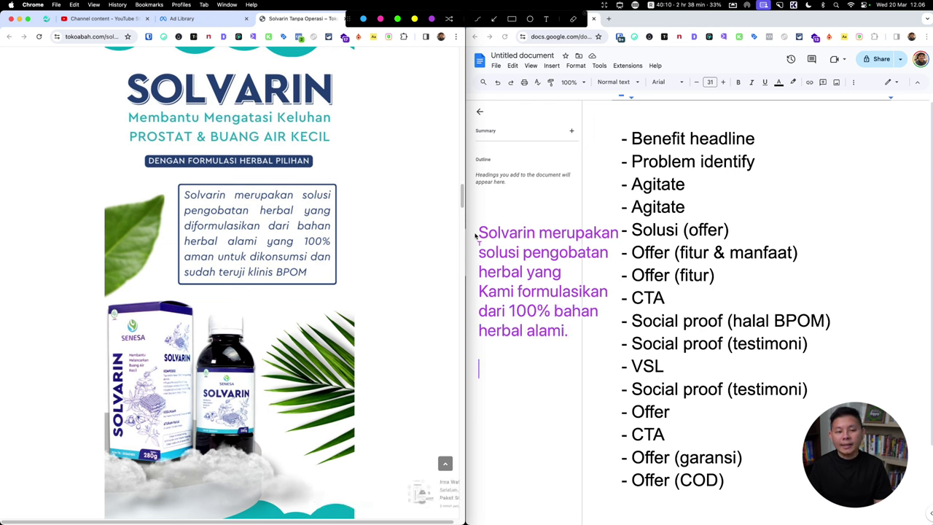
text(Aman untuk )
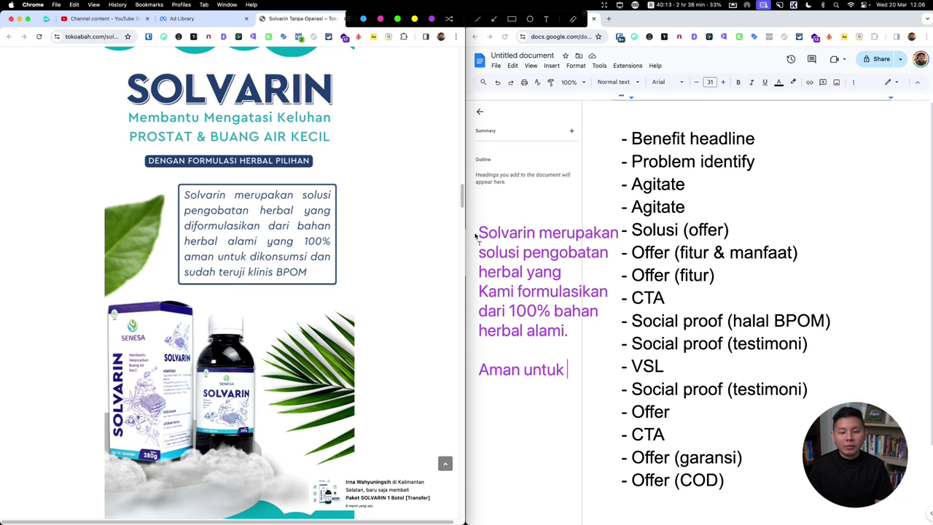
text(Kamu konsumsi )
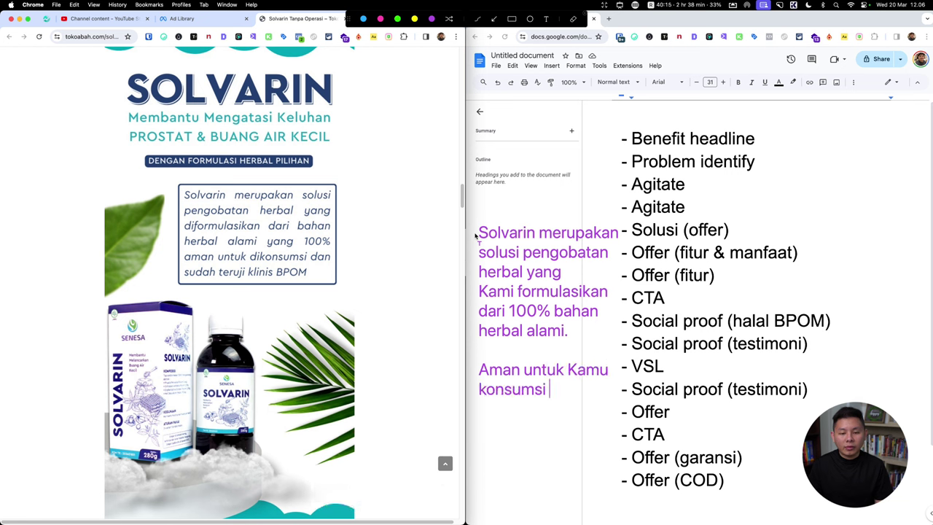
text(& sudah teruji)
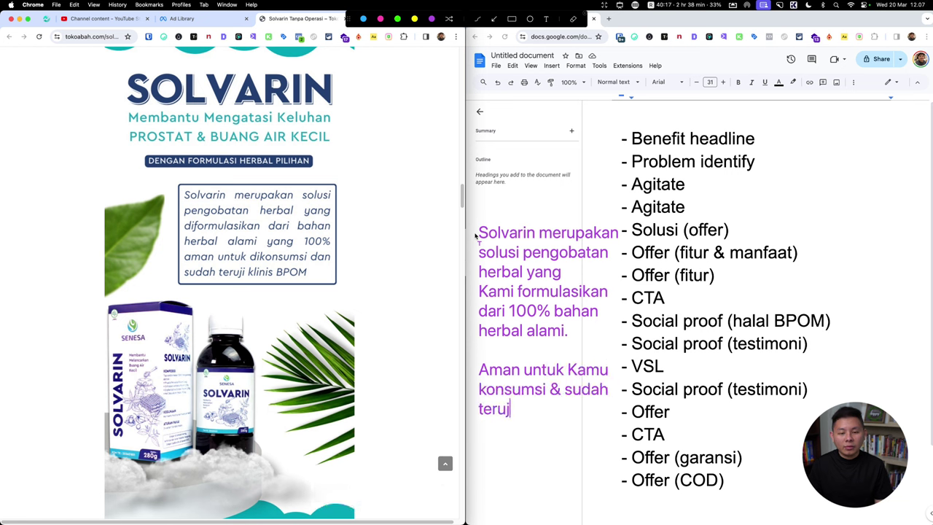
text( klini)
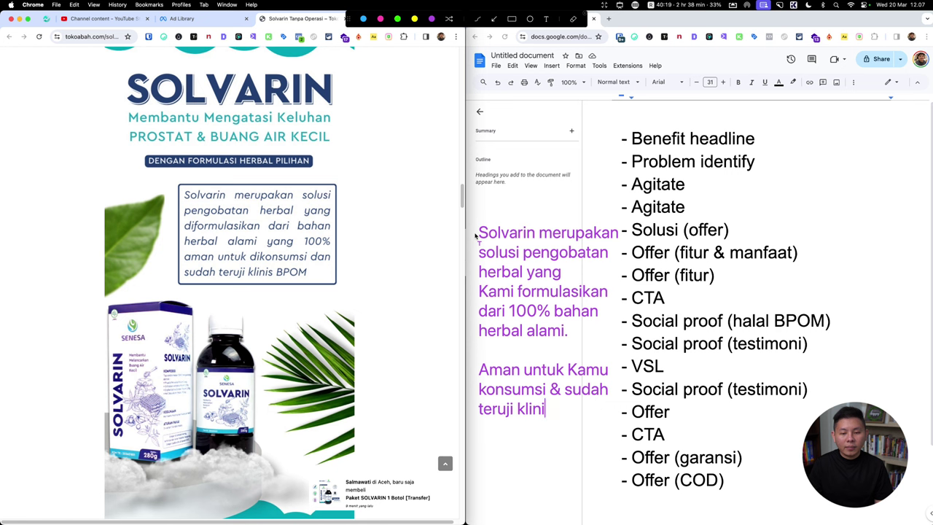
text(s B)
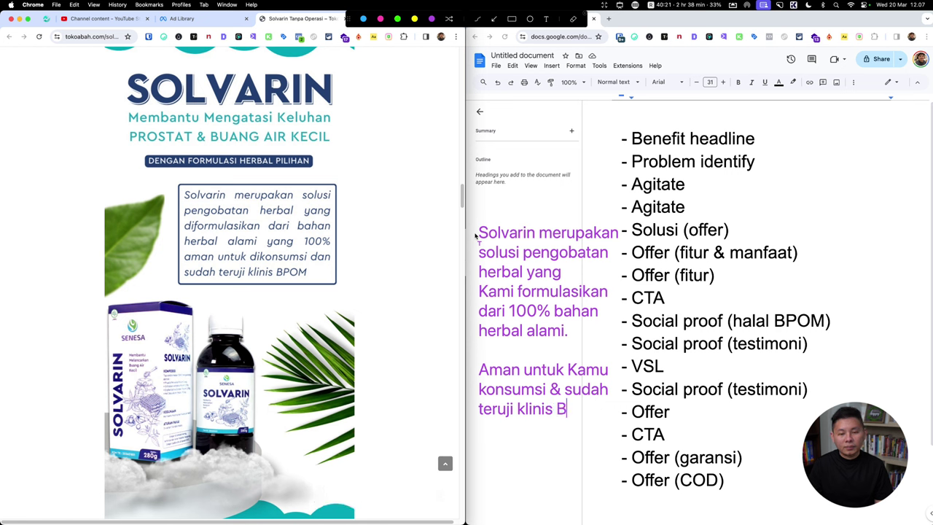
key(BackSpace)
key(BackSpace)
key(BackSpace)
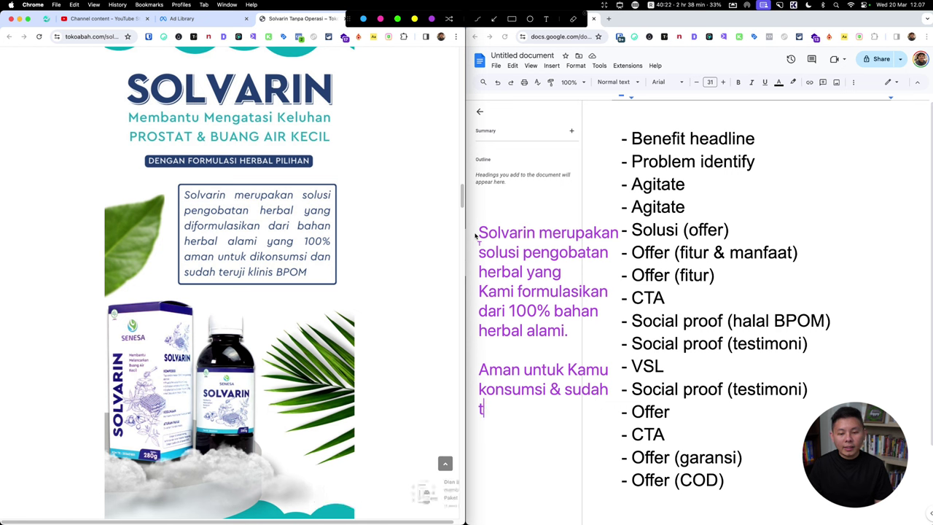
text(meim)
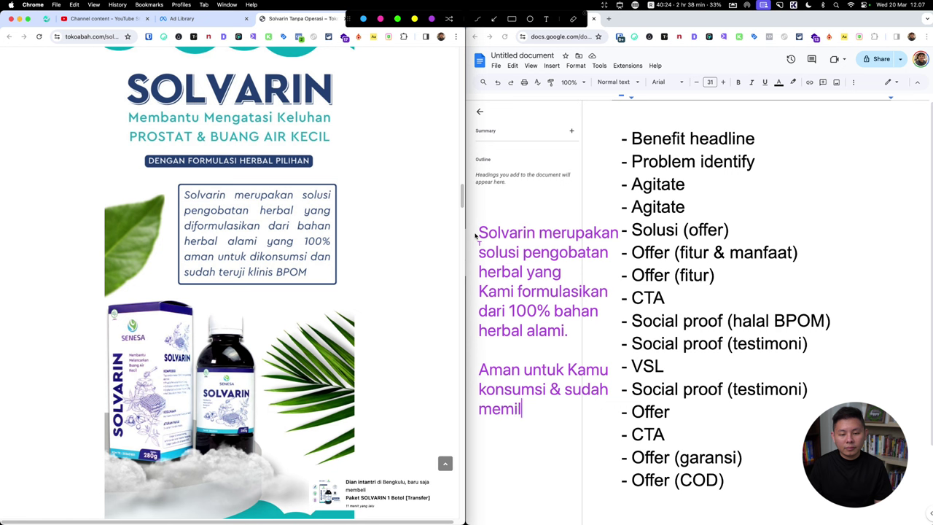
text(iki BPOM)
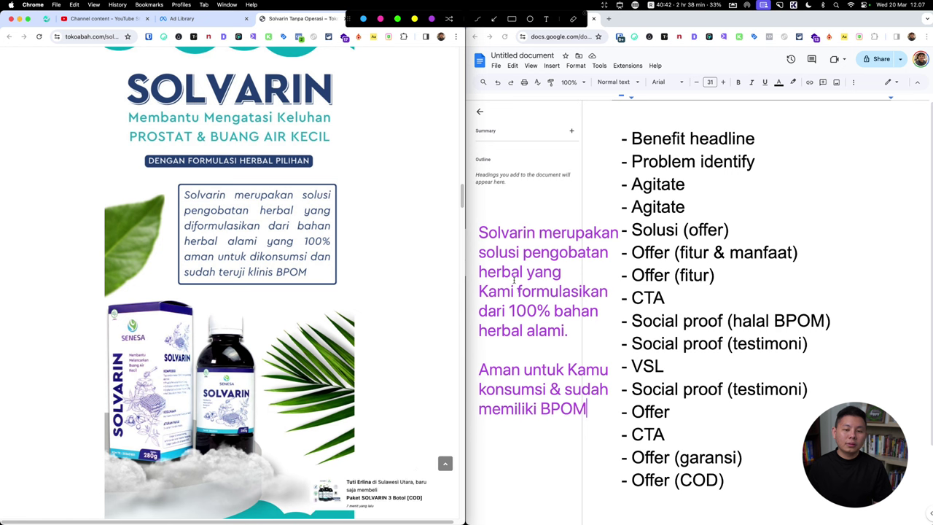
double_click(502, 272)
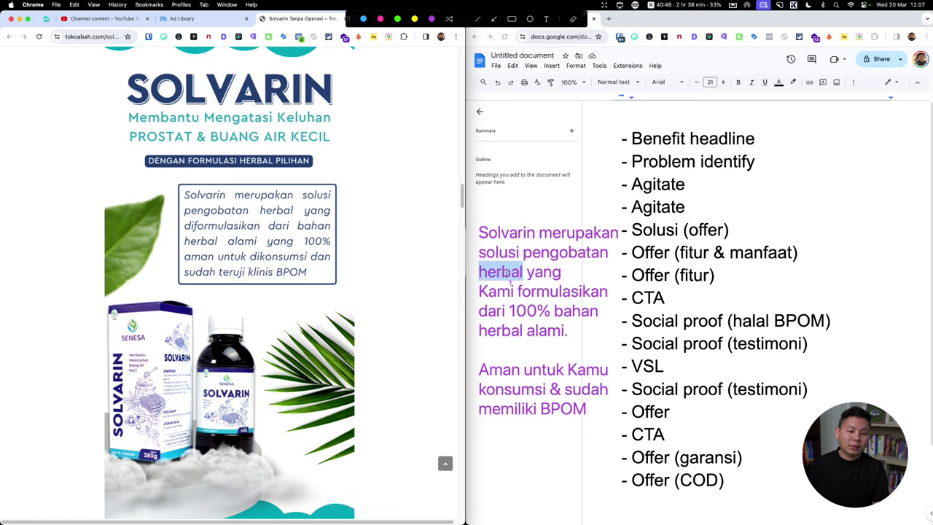
key(BackSpace)
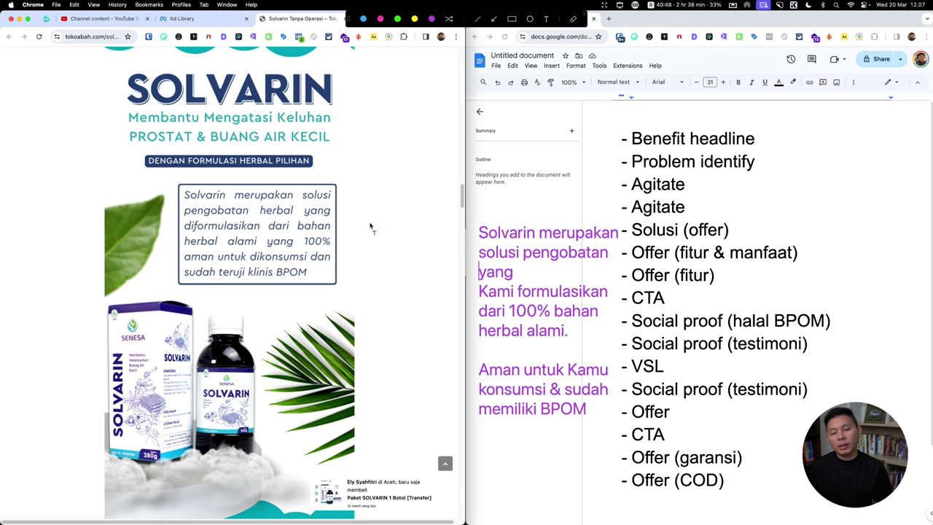
Step: Dismiss the annotations and scroll to the 'Manfaat Konsumsi Rutin Solvarin' benefits checklist
click(352, 224)
scroll(352, 223, down, 2)
scroll(342, 211, down, 2)
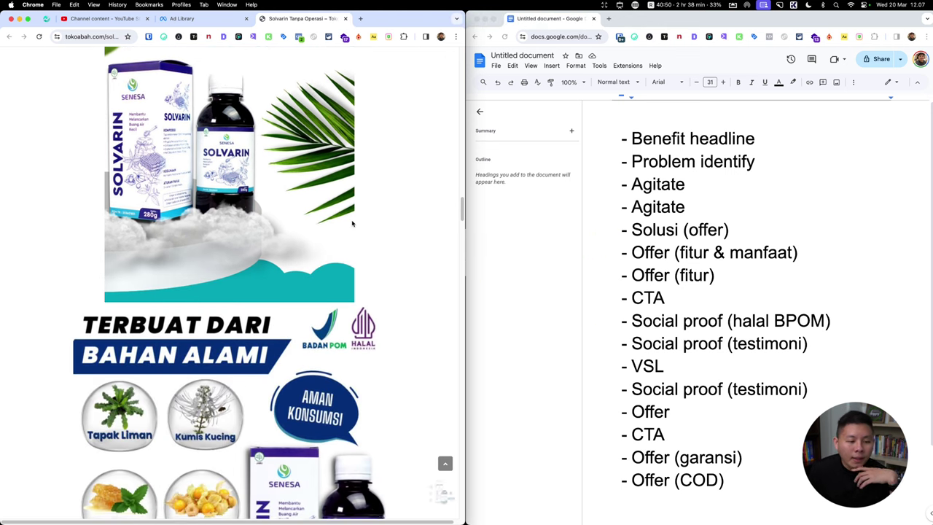
scroll(329, 199, down, 2)
scroll(315, 197, down, 2)
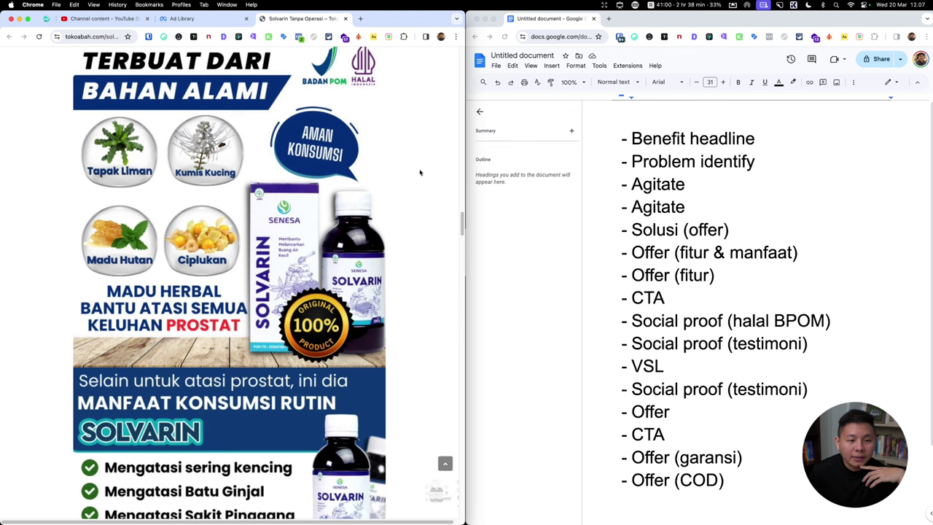
scroll(372, 253, down, 2)
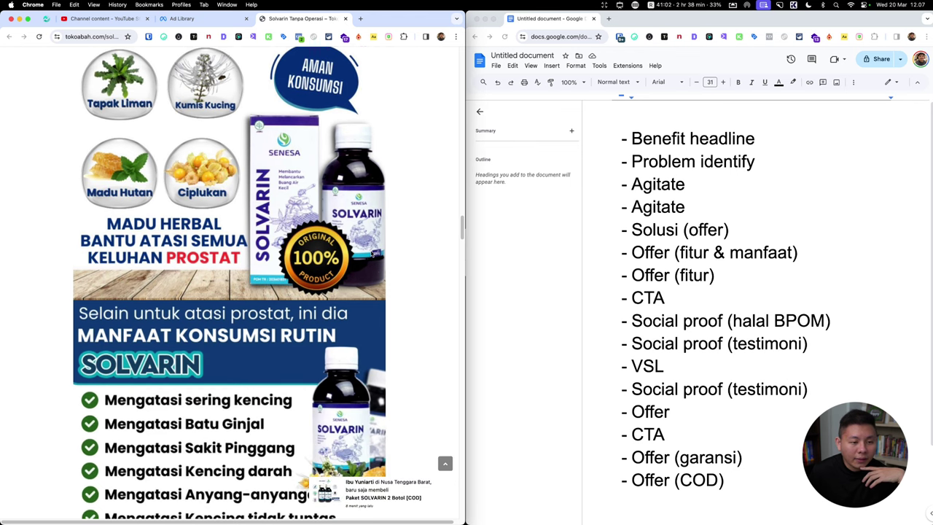
scroll(342, 219, down, 2)
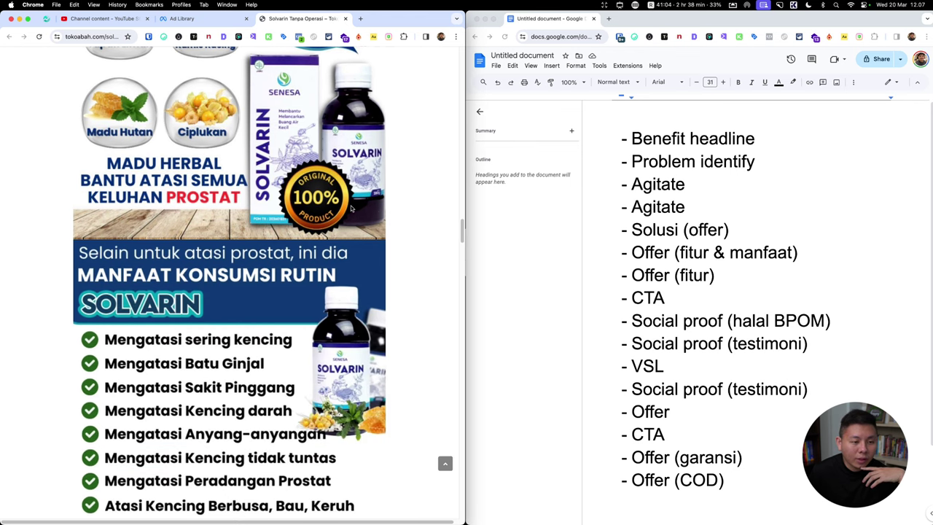
scroll(350, 209, down, 1)
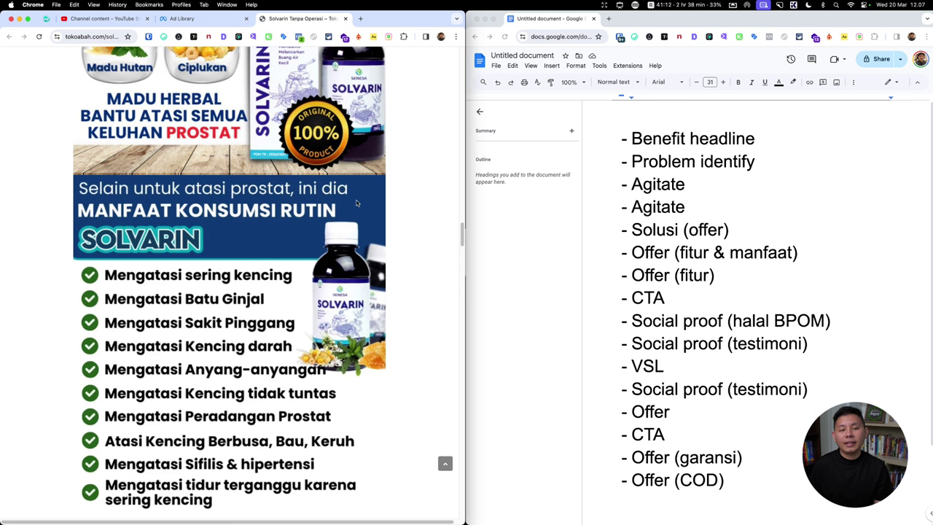
Step: Jot the headline 'Ini Dia Manfaaat Mengonumsi Solvarin Secara Rutin' as an on-screen note beside the outline, then clear it
key(super+shift+a)
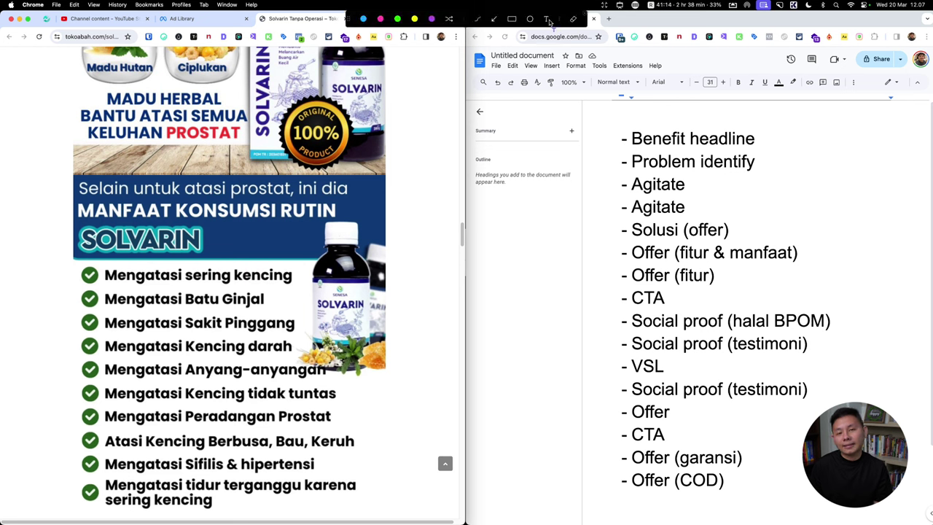
click(481, 248)
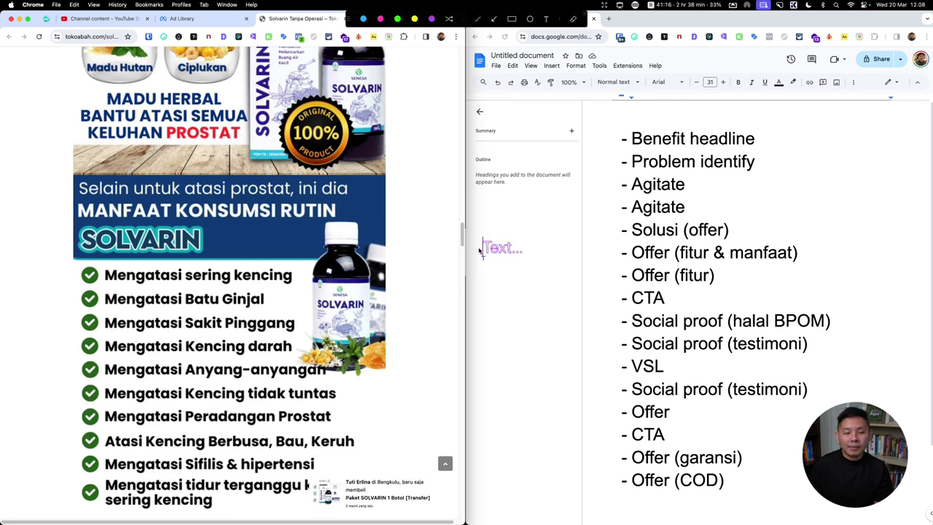
text(Ini )
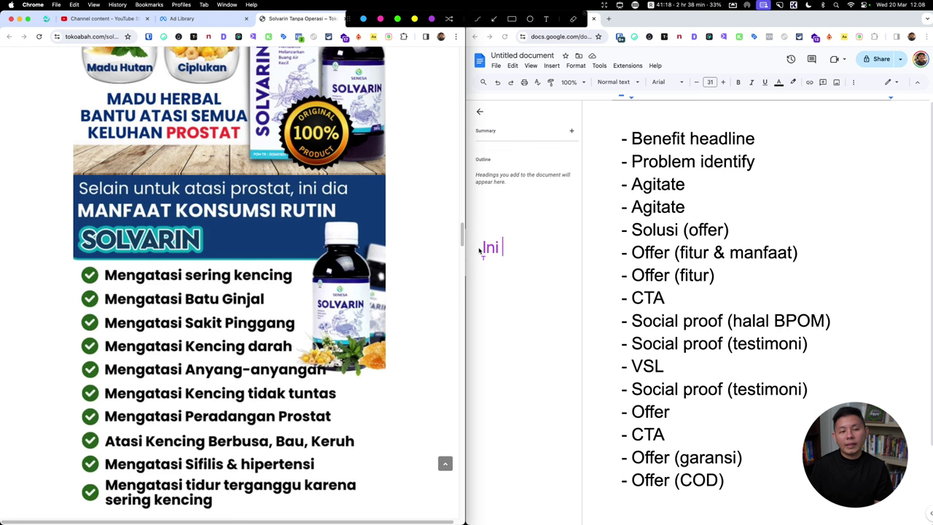
text(Dia Manfaaa)
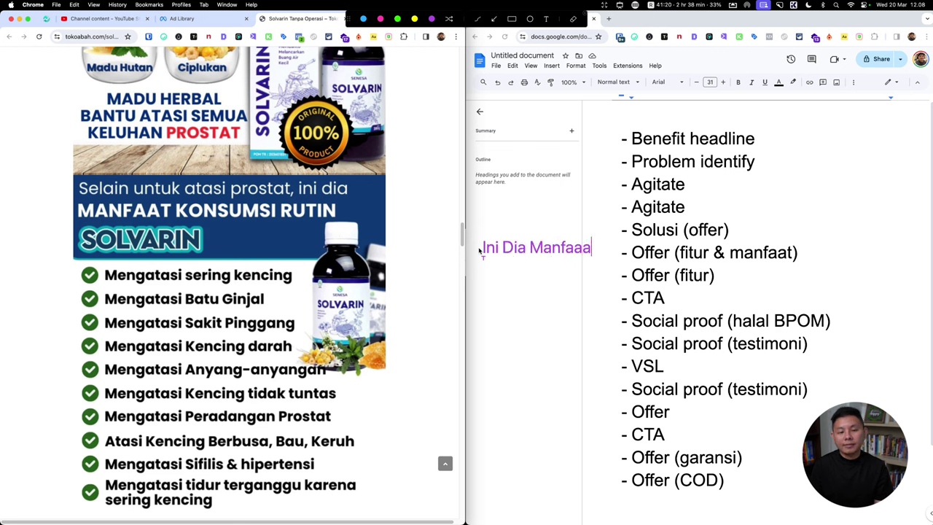
text(t Mengonumsi )
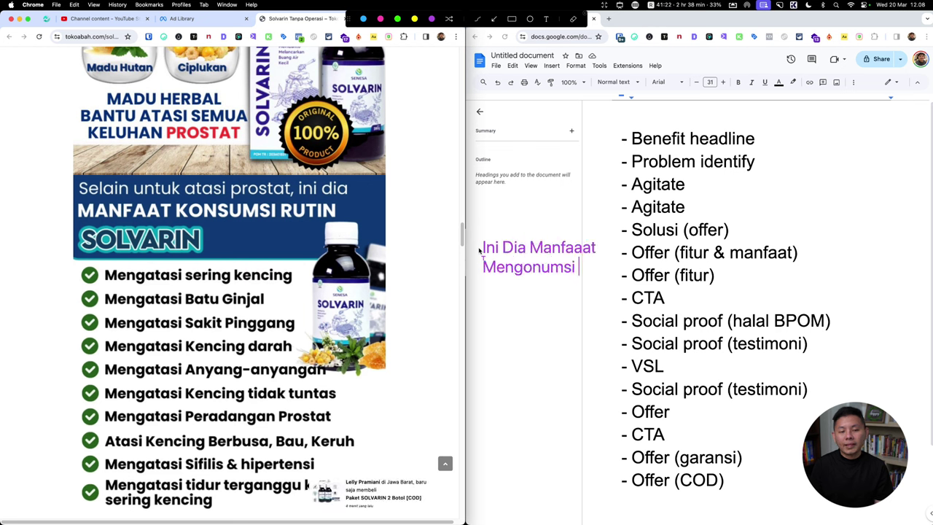
text(Solva)
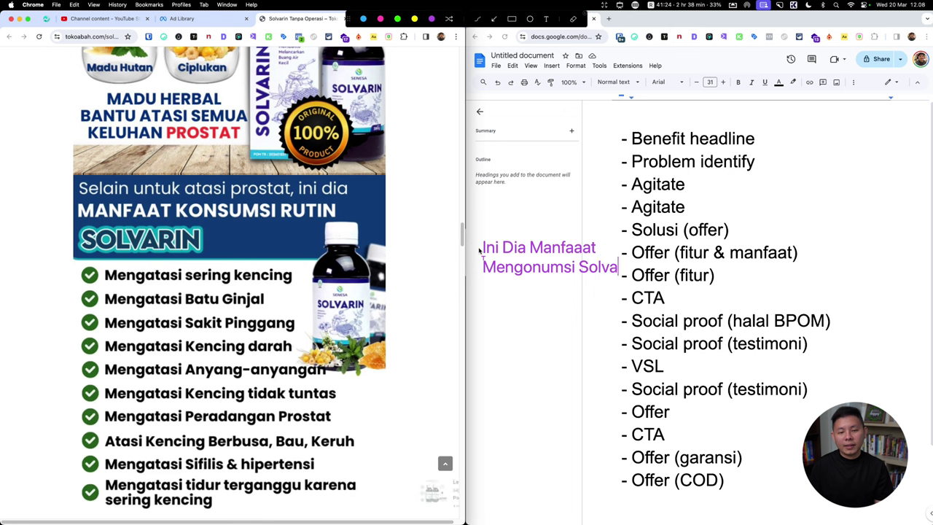
text(rin)
key(BackSpace)
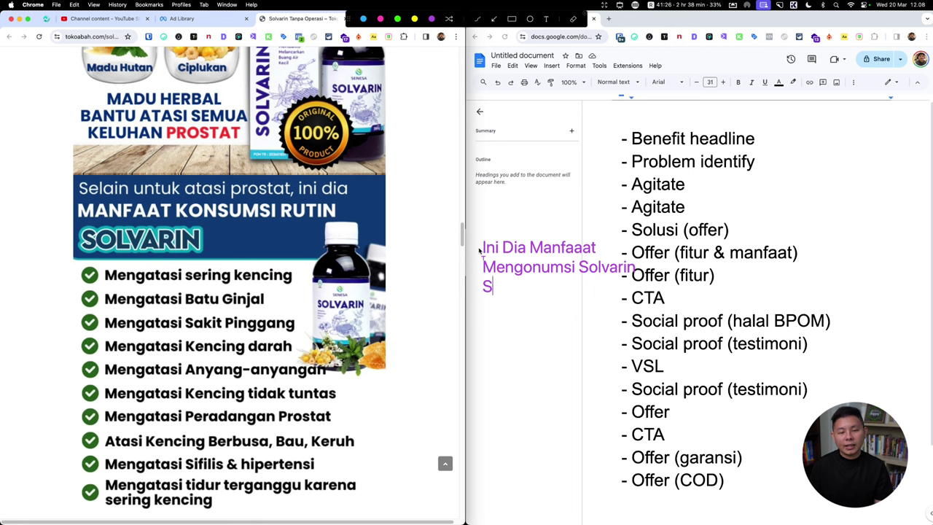
text(ecara Rutin)
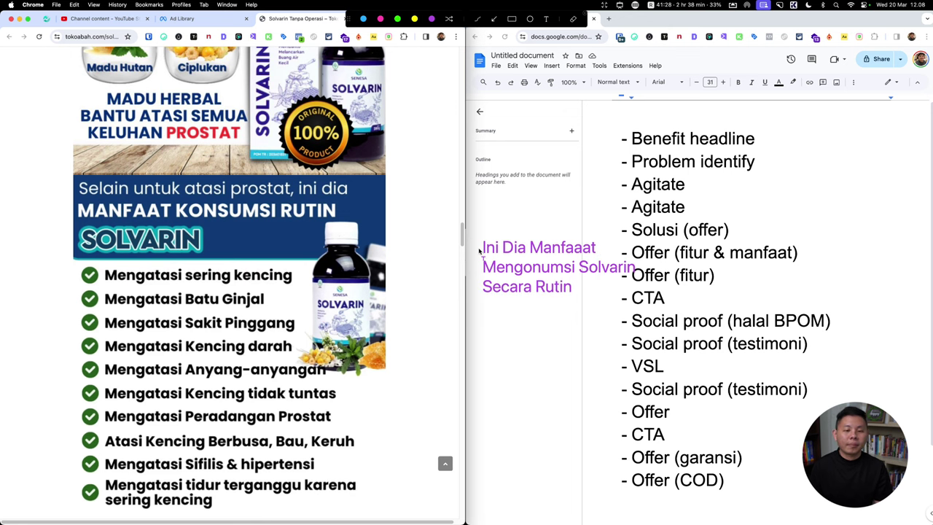
key(Escape)
Step: Scroll past certificates and testimonials to the GARANSI UANG KEMBALI 100% and authenticity-check section
scroll(248, 219, down, 3)
scroll(236, 199, down, 4)
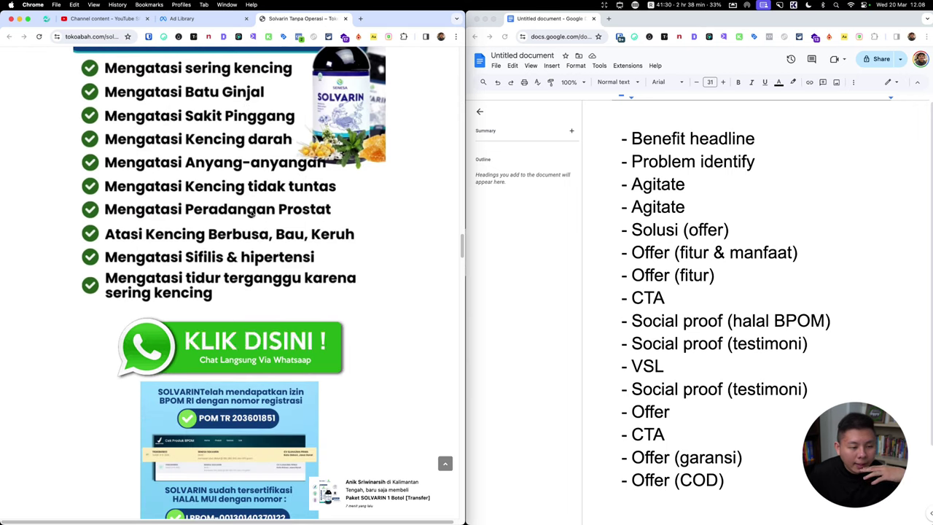
scroll(284, 183, down, 1)
scroll(335, 167, down, 2)
scroll(381, 153, down, 1)
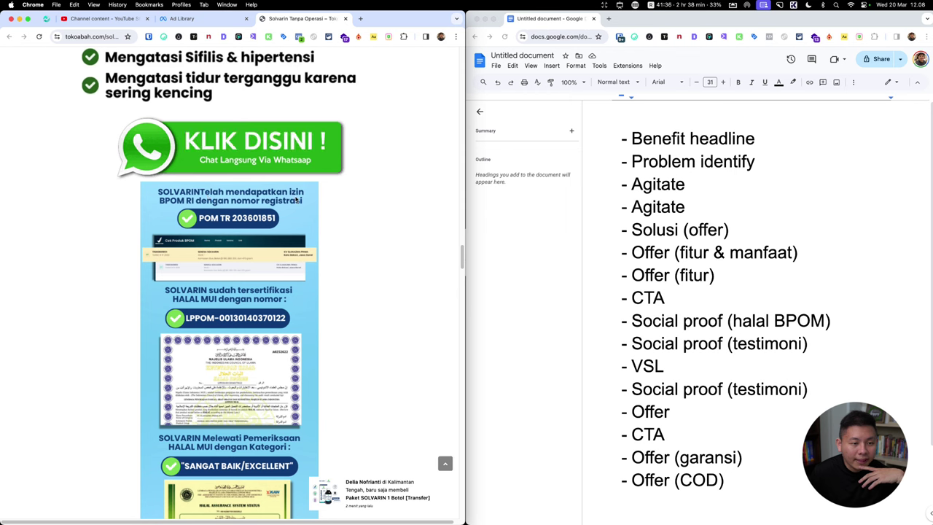
scroll(338, 228, down, 2)
scroll(338, 228, down, 2)
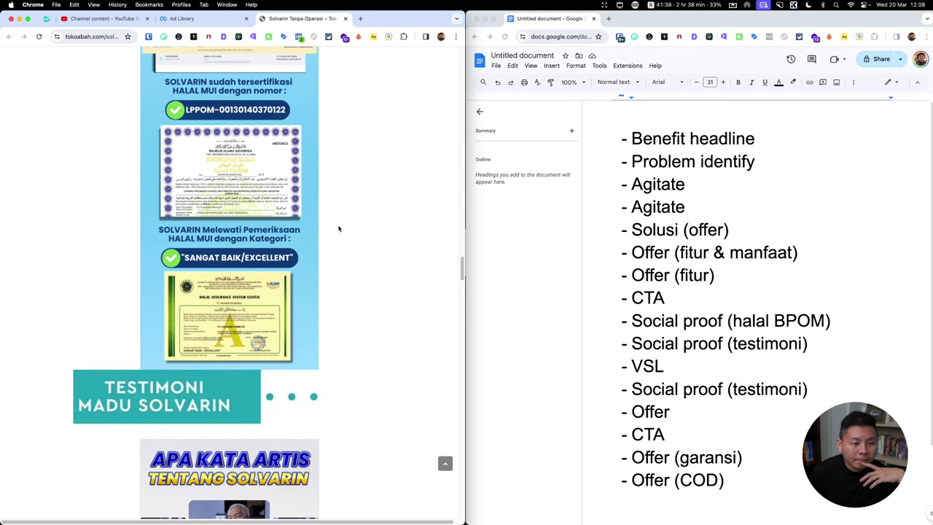
scroll(338, 228, down, 3)
scroll(338, 227, down, 2)
scroll(329, 190, down, 1)
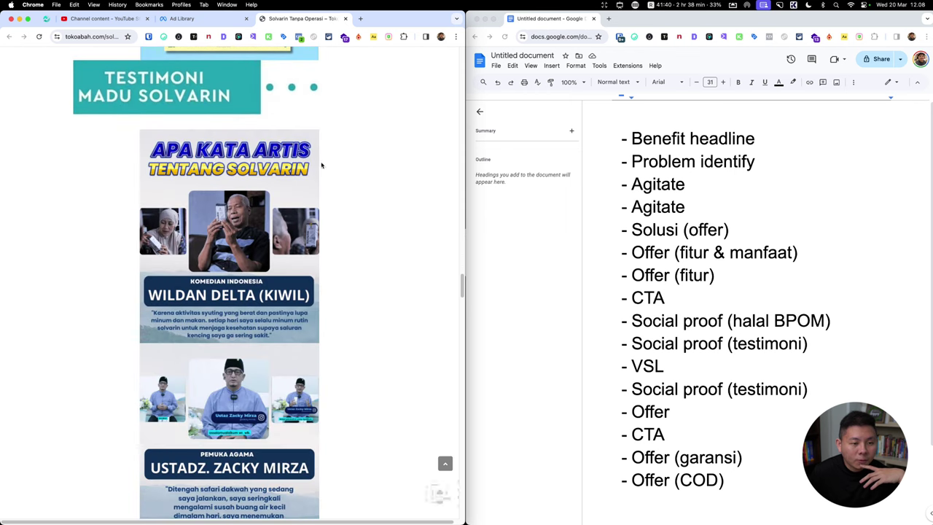
scroll(340, 200, down, 2)
scroll(341, 200, down, 1)
scroll(340, 201, down, 3)
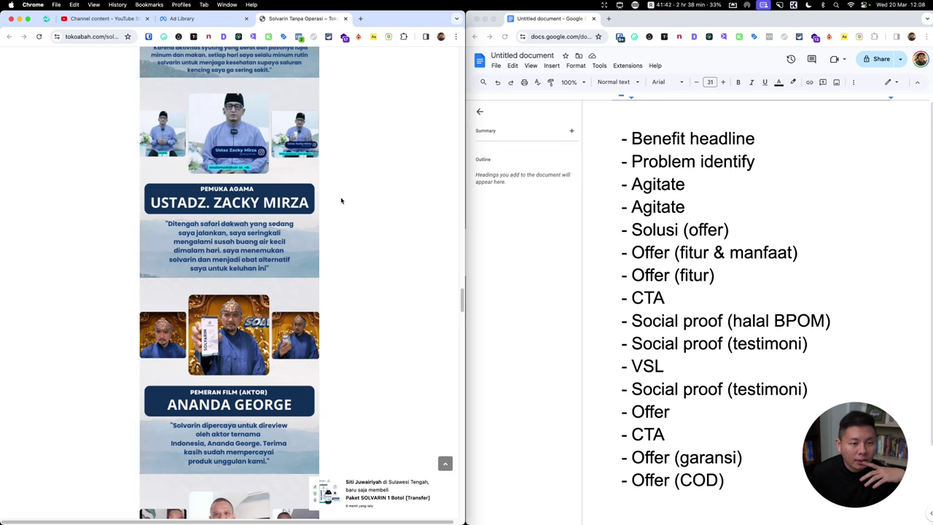
scroll(340, 201, down, 3)
scroll(341, 201, down, 2)
scroll(340, 201, down, 3)
scroll(350, 226, down, 1)
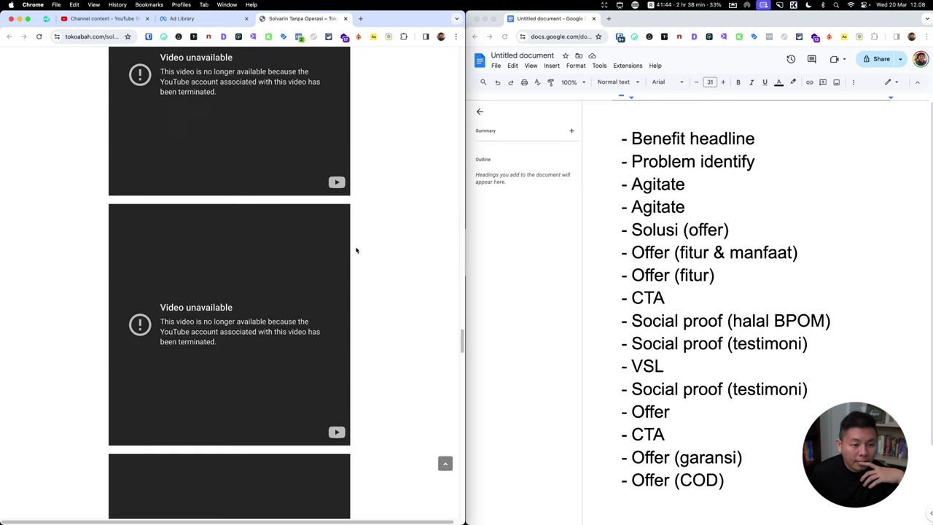
scroll(355, 251, down, 3)
scroll(355, 250, down, 5)
scroll(353, 249, down, 1)
scroll(352, 249, down, 3)
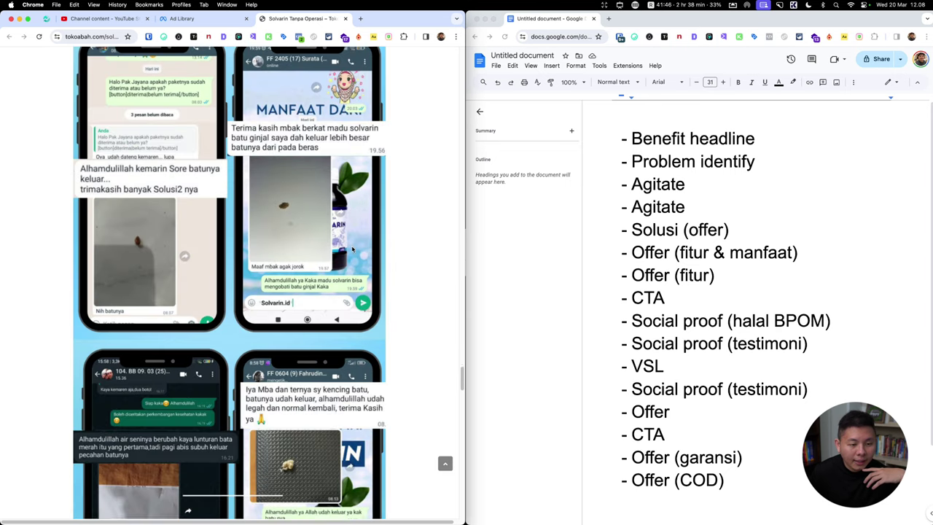
scroll(352, 249, down, 5)
scroll(352, 249, down, 3)
scroll(292, 226, down, 4)
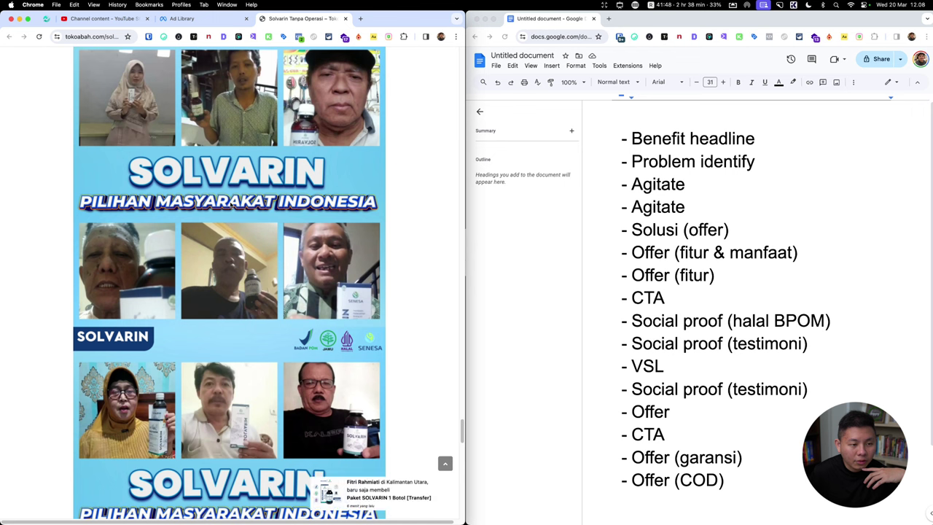
scroll(313, 282, down, 5)
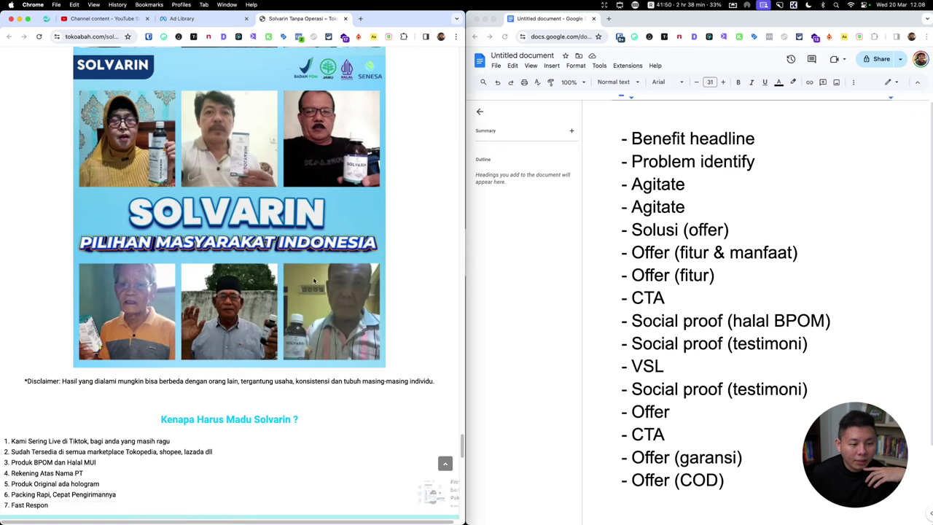
scroll(314, 282, down, 3)
scroll(314, 281, down, 5)
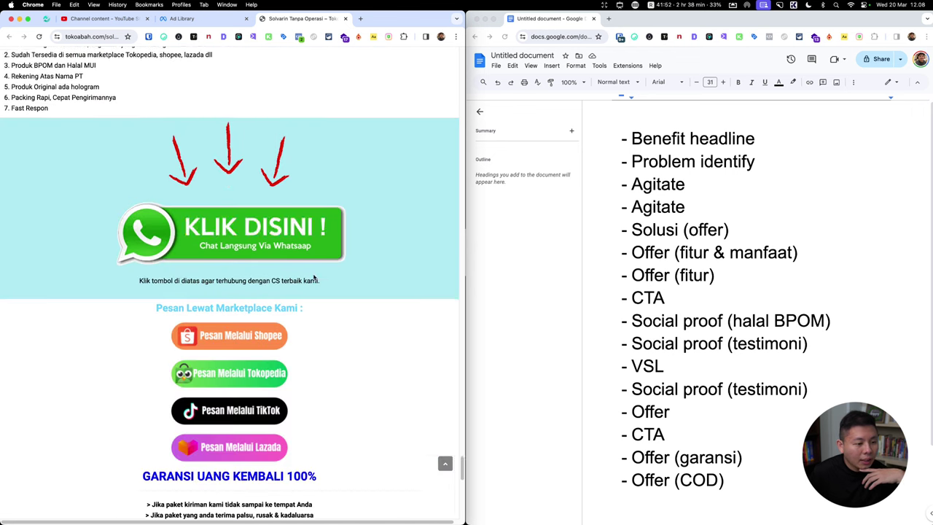
scroll(314, 279, down, 6)
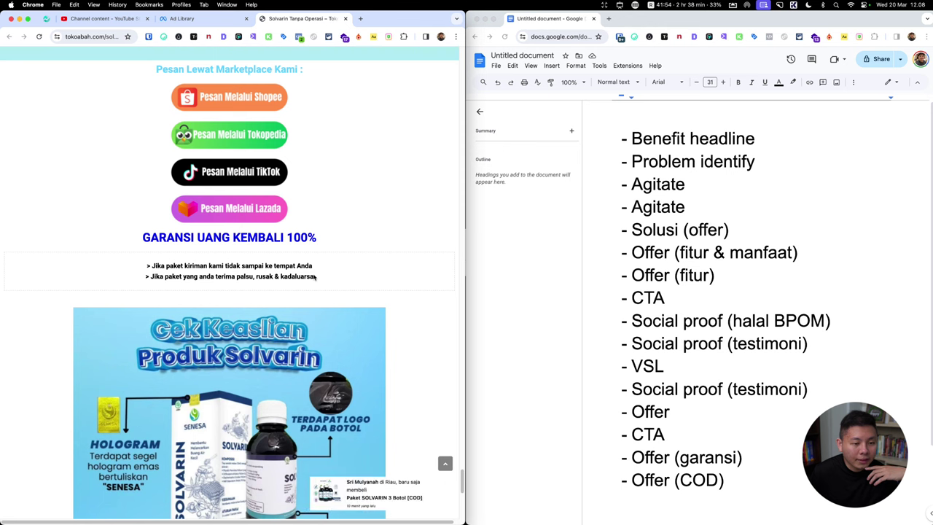
scroll(315, 276, down, 2)
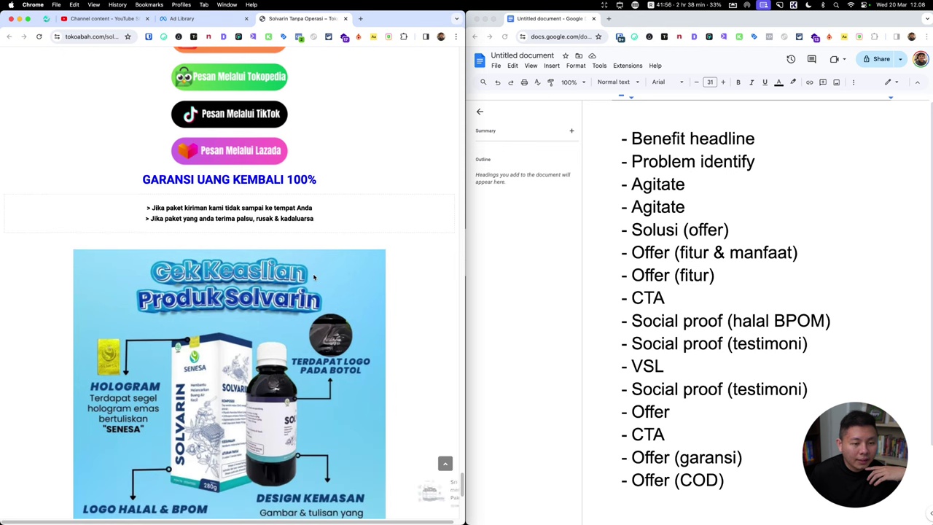
triple_click(266, 208)
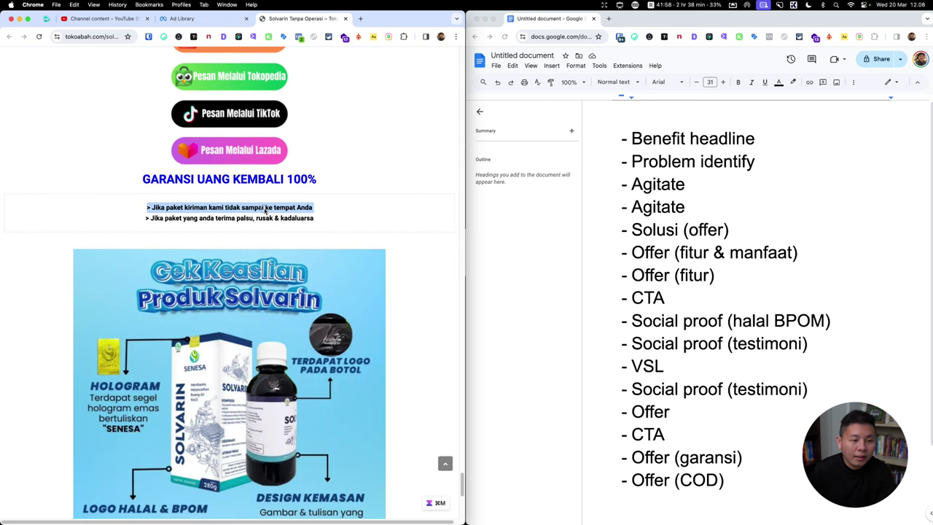
click(167, 208)
triple_click(167, 208)
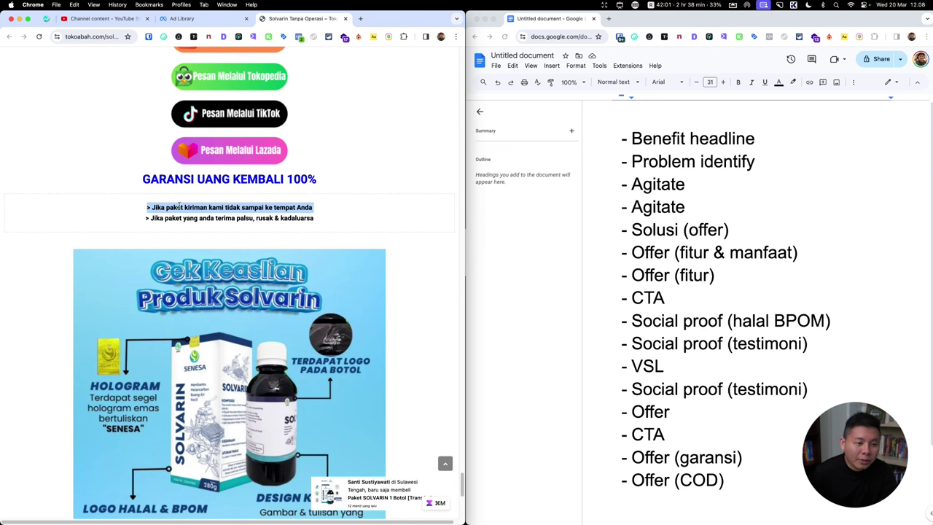
triple_click(255, 207)
key(super+c)
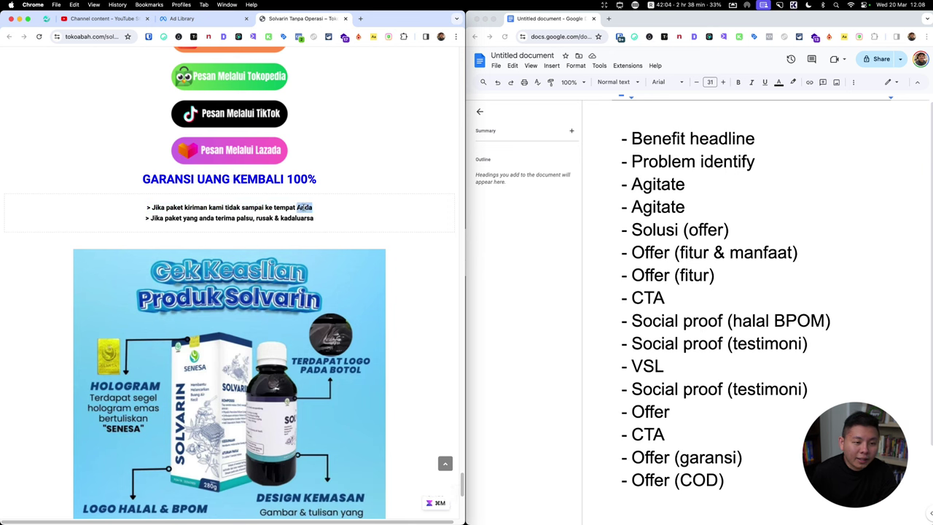
triple_click(301, 208)
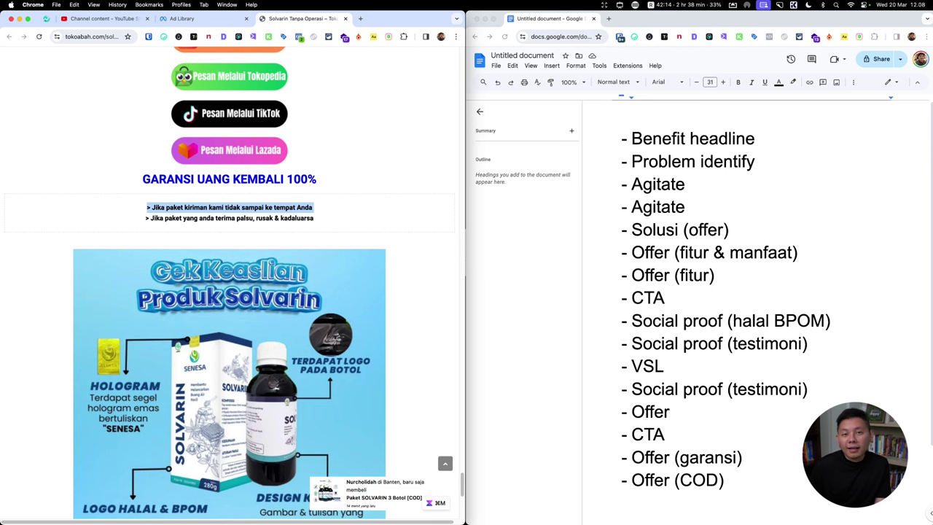
double_click(192, 207)
triple_click(192, 207)
click(346, 212)
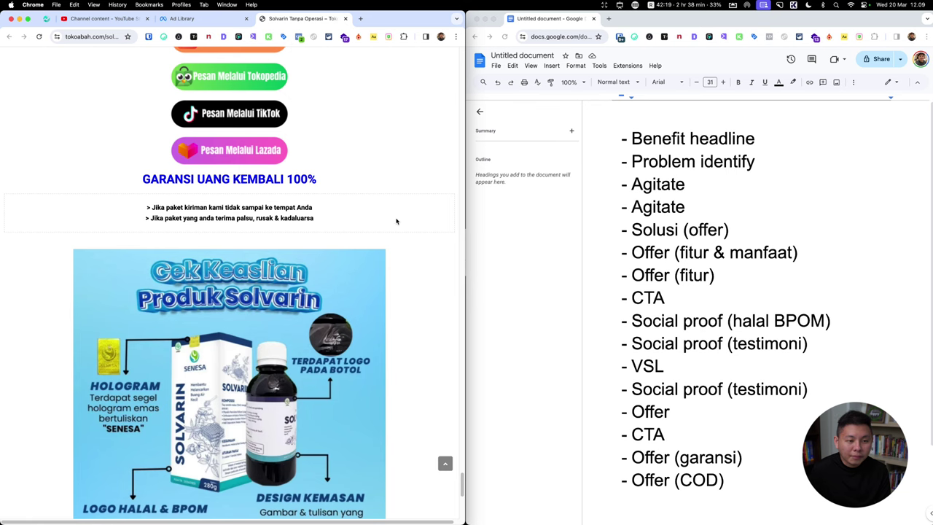
Step: Scroll down to the nationwide shipping, BISA BAYAR DITEMPAT (COD) and PACKING AMAN & TEBAL banners
scroll(397, 221, down, 2)
scroll(397, 220, down, 3)
scroll(397, 221, down, 1)
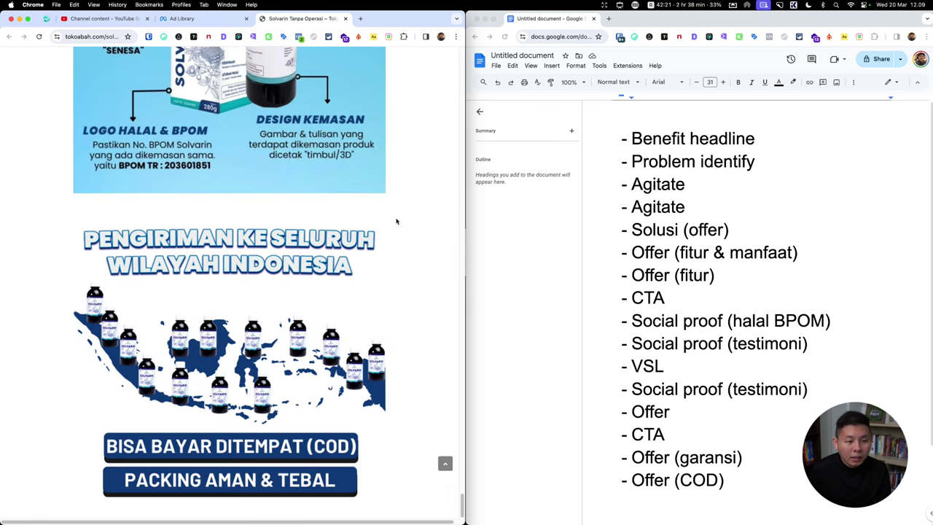